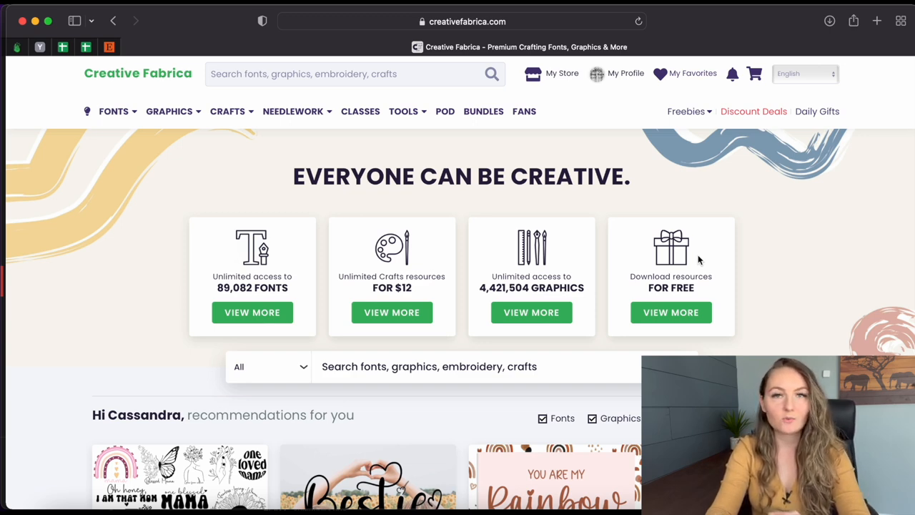
Step: Follow View More under the free resources card to reach the Freebies page
{"action": "left_click", "coordinate": [673, 321]}
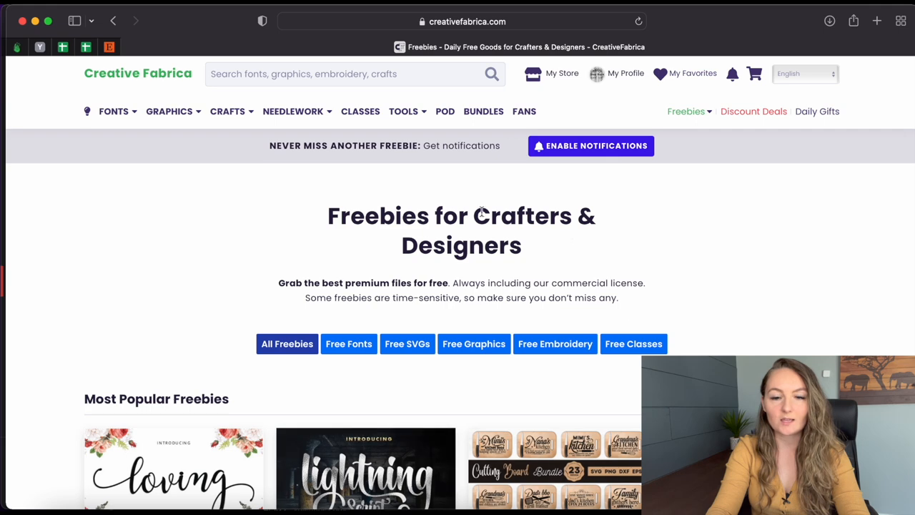
{"action": "scroll", "coordinate": [739, 279], "scroll_direction": "down", "scroll_amount": 3}
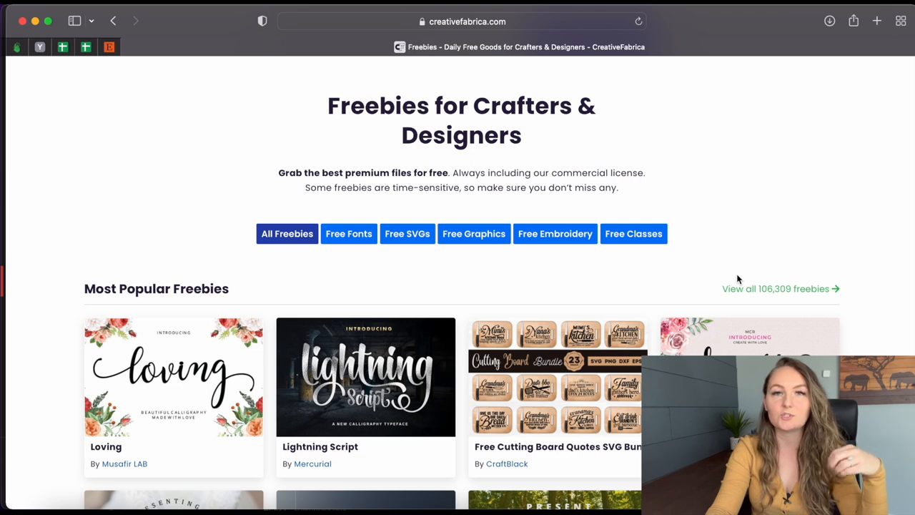
{"action": "scroll", "coordinate": [738, 279], "scroll_direction": "down", "scroll_amount": 4}
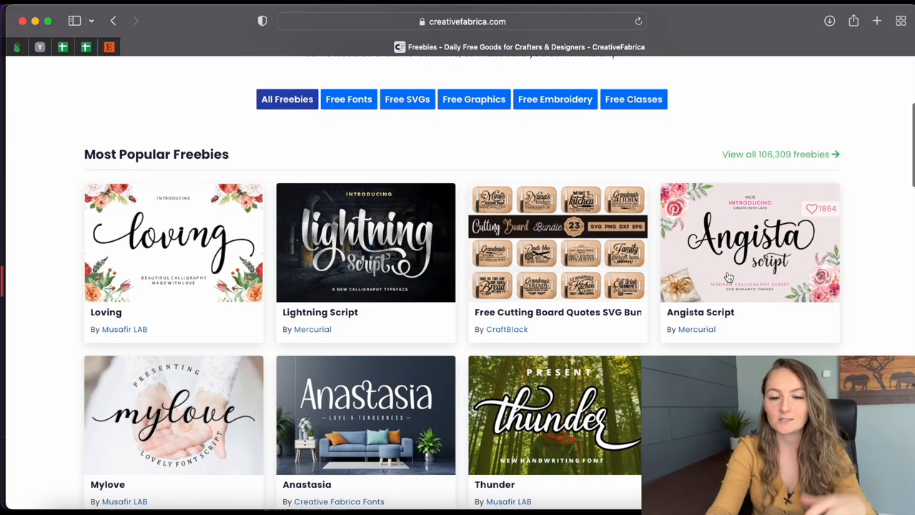
Step: View the Free Cutting Board Quotes SVG Bundle, return to Freebies, then head to the Fonts catalogue
{"action": "left_click", "coordinate": [529, 265]}
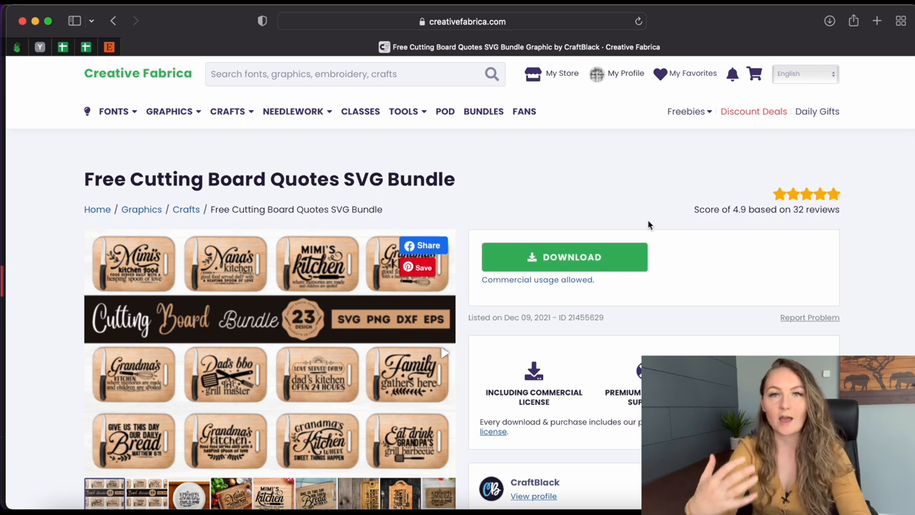
{"action": "left_click", "coordinate": [115, 22]}
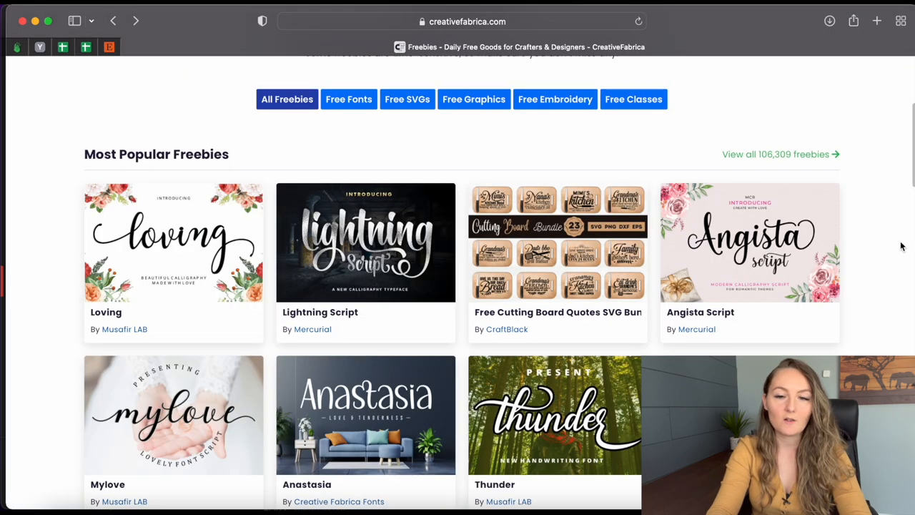
{"action": "scroll", "coordinate": [901, 246], "scroll_direction": "down", "scroll_amount": 5}
{"action": "scroll", "coordinate": [901, 246], "scroll_direction": "down", "scroll_amount": 5}
{"action": "scroll", "coordinate": [901, 246], "scroll_direction": "down", "scroll_amount": 4}
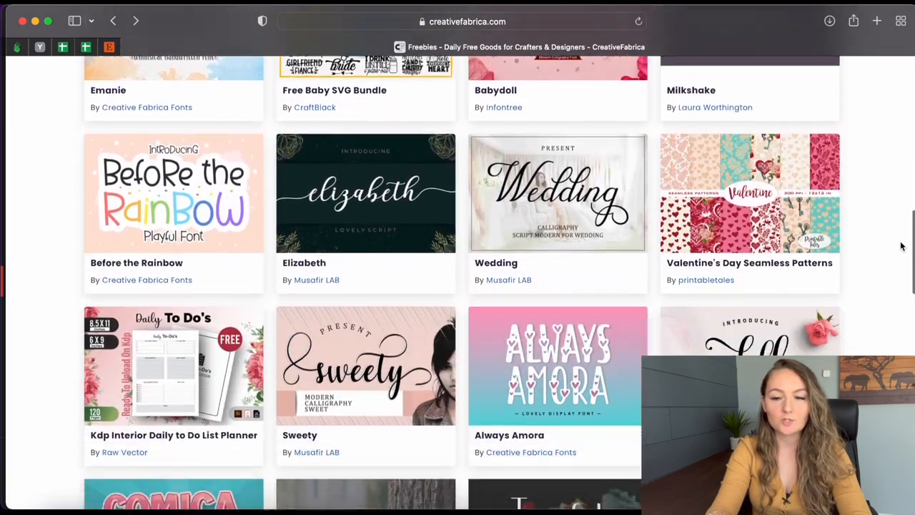
{"action": "scroll", "coordinate": [901, 245], "scroll_direction": "down", "scroll_amount": 3}
{"action": "scroll", "coordinate": [901, 245], "scroll_direction": "down", "scroll_amount": 5}
{"action": "scroll", "coordinate": [901, 246], "scroll_direction": "down", "scroll_amount": 2}
{"action": "scroll", "coordinate": [901, 246], "scroll_direction": "down", "scroll_amount": 3}
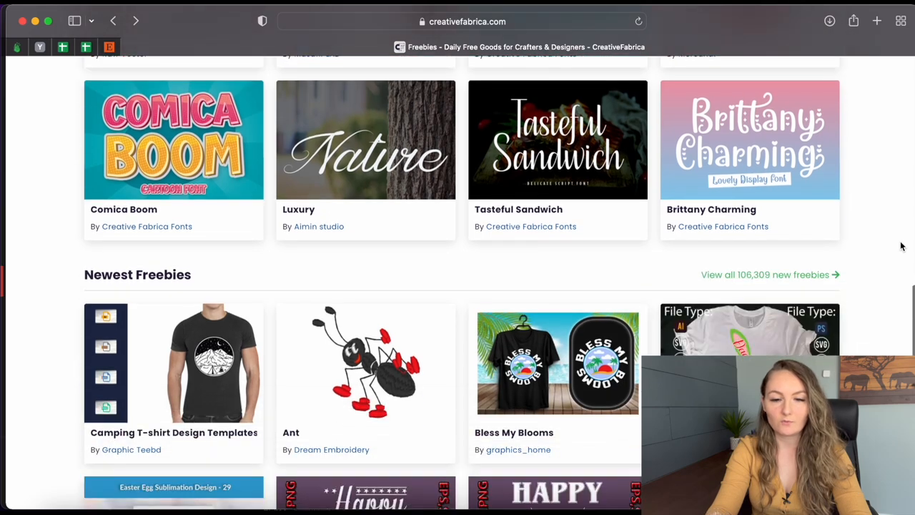
{"action": "scroll", "coordinate": [901, 246], "scroll_direction": "down", "scroll_amount": 2}
{"action": "scroll", "coordinate": [901, 245], "scroll_direction": "down", "scroll_amount": 2}
{"action": "scroll", "coordinate": [901, 245], "scroll_direction": "down", "scroll_amount": 3}
{"action": "scroll", "coordinate": [901, 246], "scroll_direction": "down", "scroll_amount": 3}
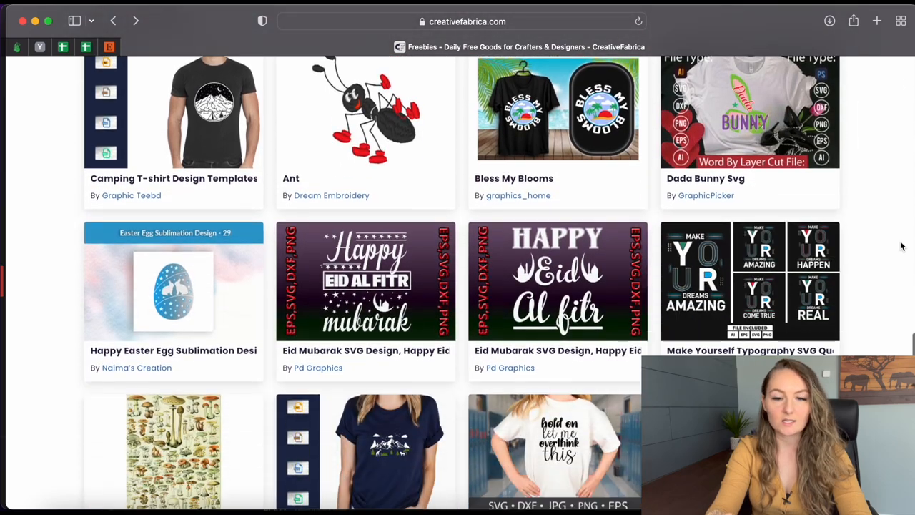
{"action": "scroll", "coordinate": [901, 245], "scroll_direction": "down", "scroll_amount": 3}
{"action": "scroll", "coordinate": [901, 245], "scroll_direction": "up", "scroll_amount": 3}
{"action": "scroll", "coordinate": [901, 246], "scroll_direction": "up", "scroll_amount": 8}
{"action": "scroll", "coordinate": [901, 246], "scroll_direction": "up", "scroll_amount": 5}
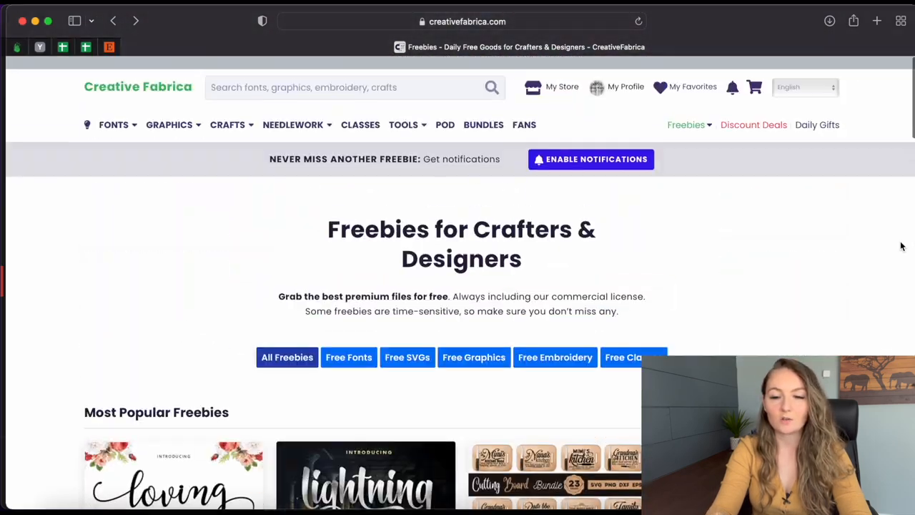
{"action": "scroll", "coordinate": [901, 246], "scroll_direction": "up", "scroll_amount": 2}
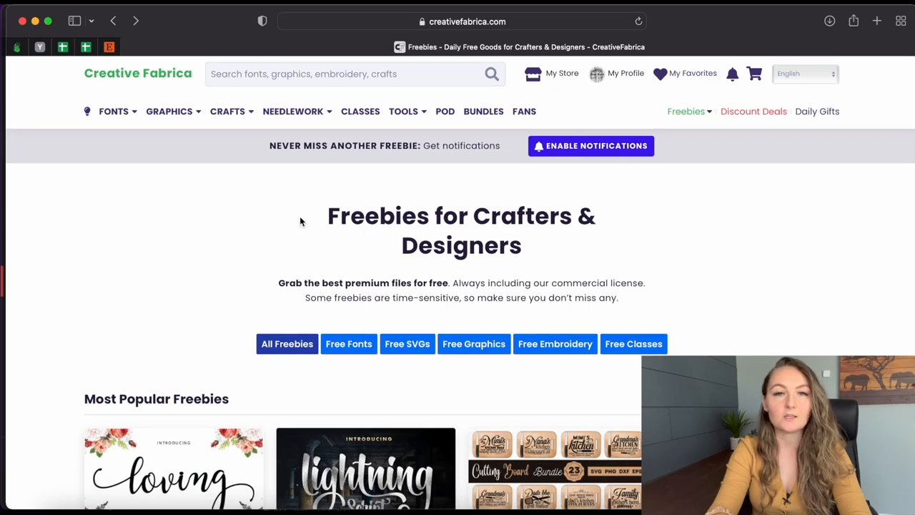
{"action": "mouse_move", "coordinate": [114, 125]}
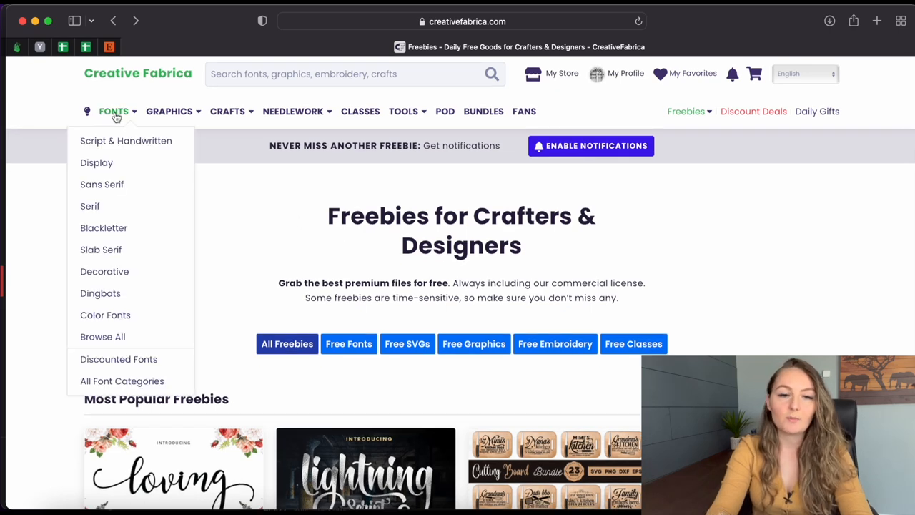
{"action": "left_click", "coordinate": [116, 115]}
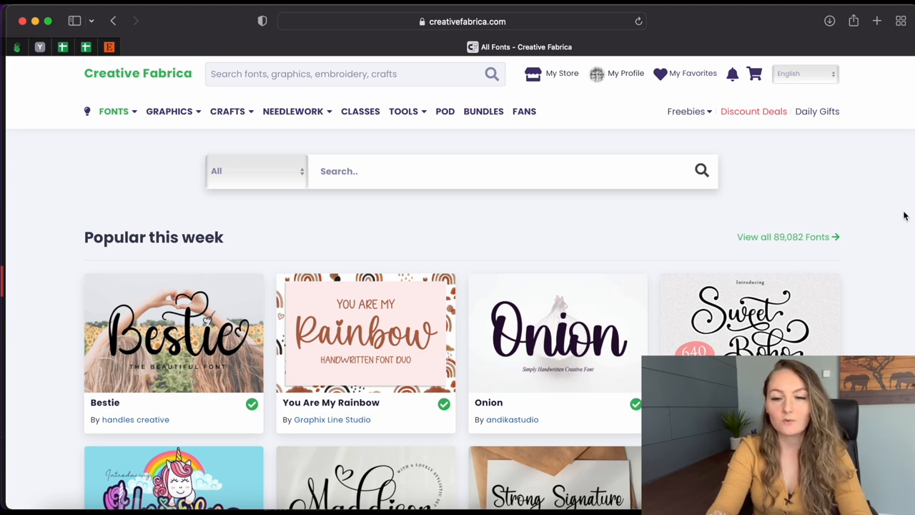
{"action": "scroll", "coordinate": [904, 216], "scroll_direction": "down", "scroll_amount": 5}
{"action": "scroll", "coordinate": [904, 216], "scroll_direction": "down", "scroll_amount": 3}
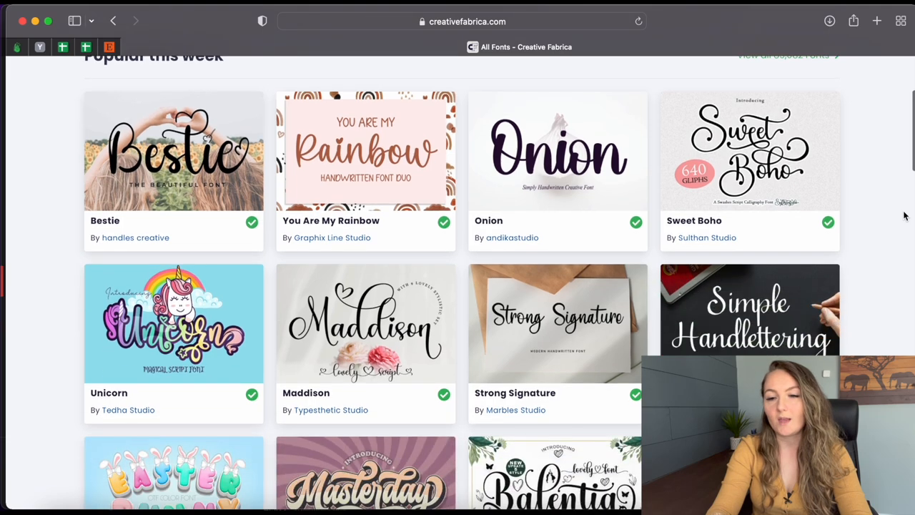
{"action": "scroll", "coordinate": [905, 215], "scroll_direction": "down", "scroll_amount": 4}
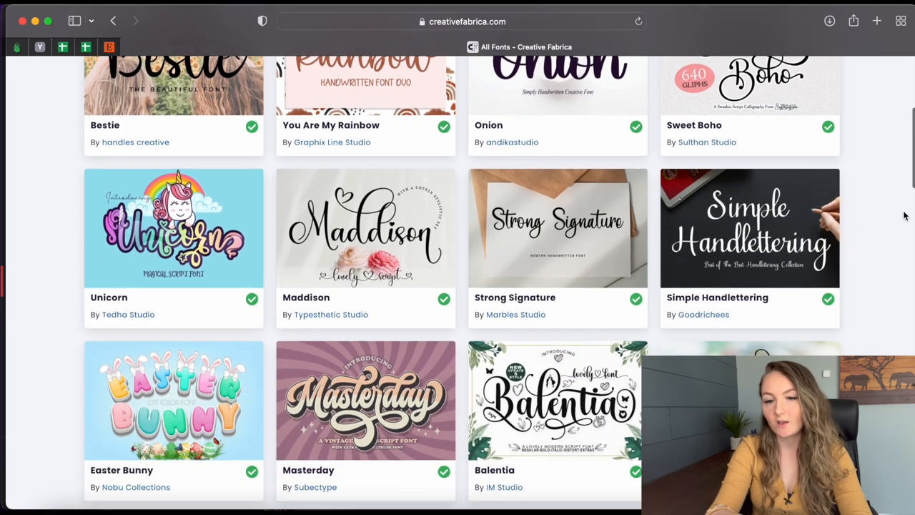
{"action": "scroll", "coordinate": [904, 216], "scroll_direction": "down", "scroll_amount": 4}
{"action": "scroll", "coordinate": [905, 216], "scroll_direction": "down", "scroll_amount": 2}
{"action": "mouse_move", "coordinate": [174, 400]}
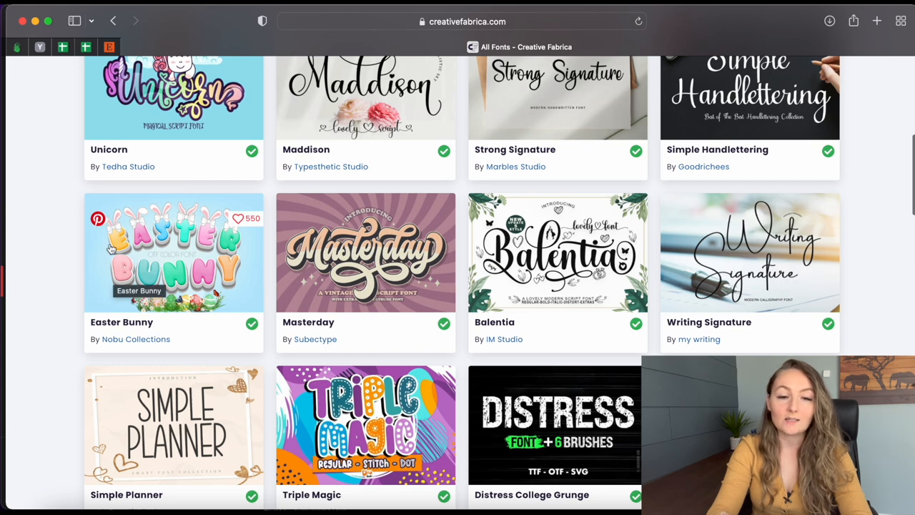
{"action": "scroll", "coordinate": [883, 262], "scroll_direction": "down", "scroll_amount": 1}
{"action": "scroll", "coordinate": [883, 262], "scroll_direction": "down", "scroll_amount": 5}
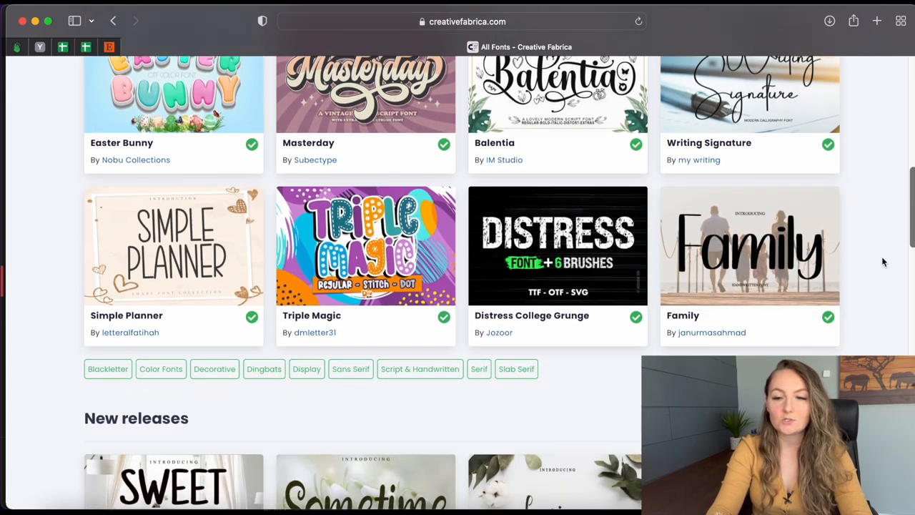
{"action": "scroll", "coordinate": [883, 262], "scroll_direction": "down", "scroll_amount": 3}
{"action": "scroll", "coordinate": [884, 262], "scroll_direction": "down", "scroll_amount": 5}
{"action": "scroll", "coordinate": [883, 262], "scroll_direction": "down", "scroll_amount": 2}
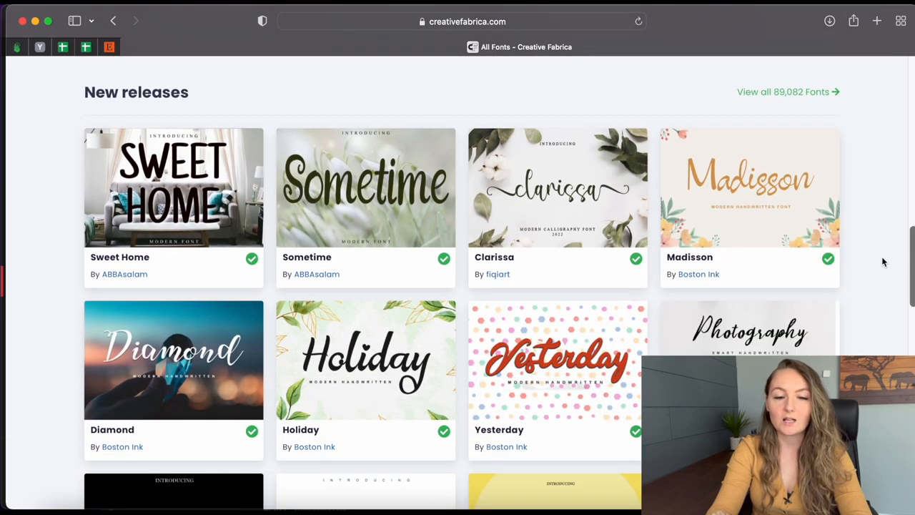
{"action": "scroll", "coordinate": [883, 263], "scroll_direction": "up", "scroll_amount": 3}
{"action": "scroll", "coordinate": [883, 262], "scroll_direction": "up", "scroll_amount": 6}
{"action": "scroll", "coordinate": [883, 263], "scroll_direction": "up", "scroll_amount": 5}
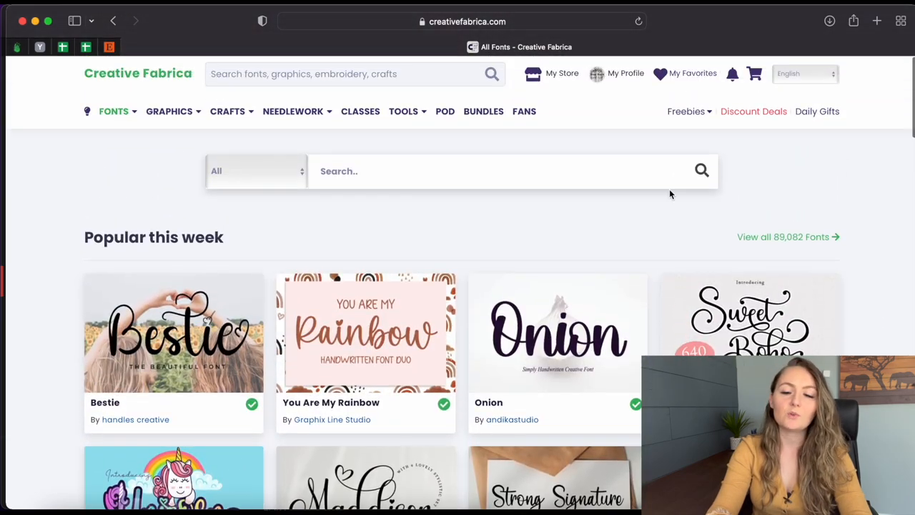
{"action": "type", "text": "distressed fo"}
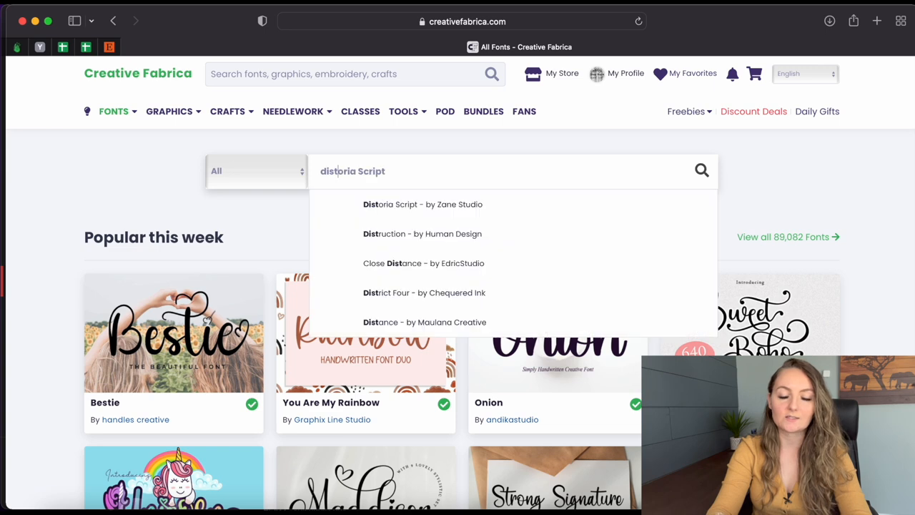
{"action": "type", "text": "nt"}
Step: Run the distressed fonts search, then select the search words to replace them with gothic
{"action": "key", "text": "Return"}
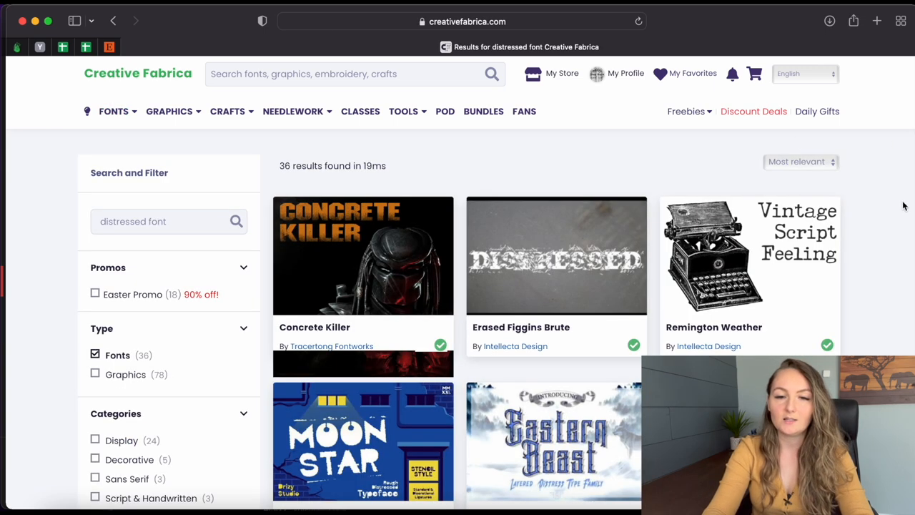
{"action": "scroll", "coordinate": [543, 278], "scroll_direction": "down", "scroll_amount": 5}
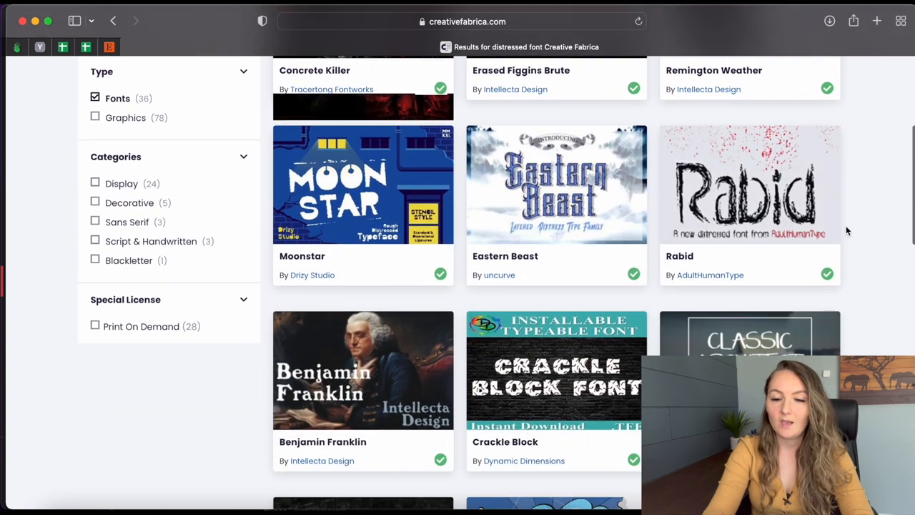
{"action": "scroll", "coordinate": [846, 225], "scroll_direction": "down", "scroll_amount": 3}
{"action": "scroll", "coordinate": [881, 280], "scroll_direction": "down", "scroll_amount": 4}
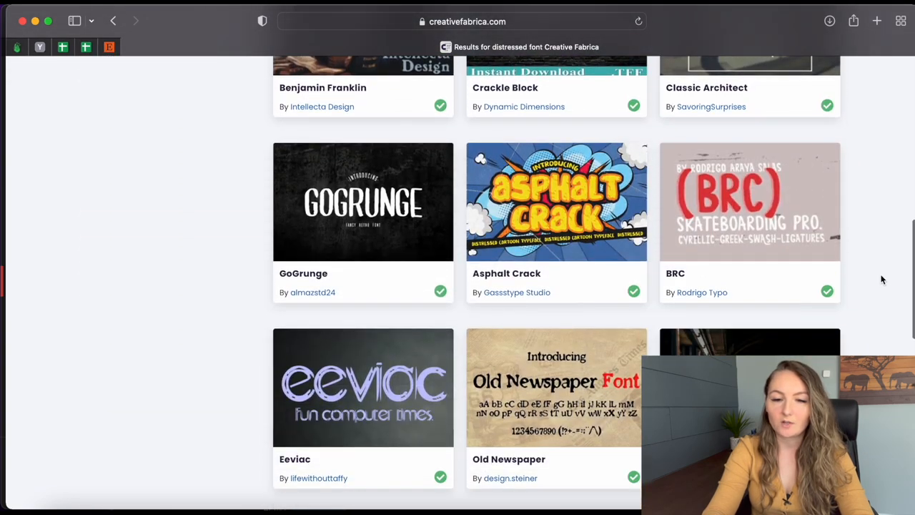
{"action": "scroll", "coordinate": [881, 280], "scroll_direction": "down", "scroll_amount": 2}
{"action": "scroll", "coordinate": [881, 280], "scroll_direction": "up", "scroll_amount": 3}
{"action": "scroll", "coordinate": [881, 280], "scroll_direction": "up", "scroll_amount": 10}
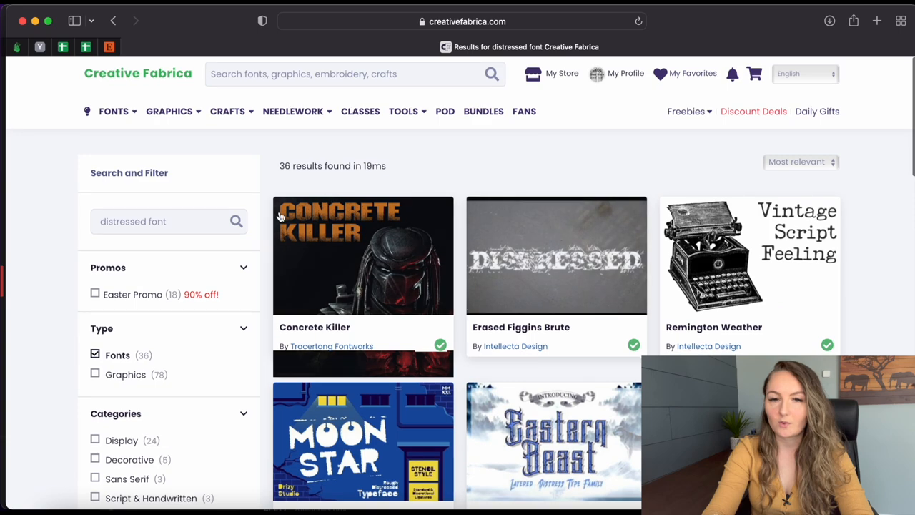
{"action": "triple_click", "coordinate": [201, 221]}
{"action": "type", "text": "goti"}
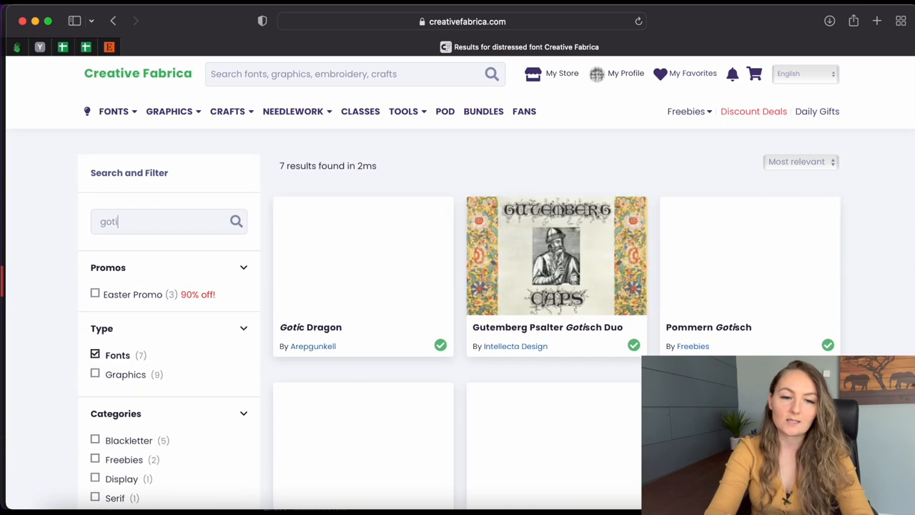
{"action": "key", "text": "BackSpace"}
{"action": "type", "text": "hic"}
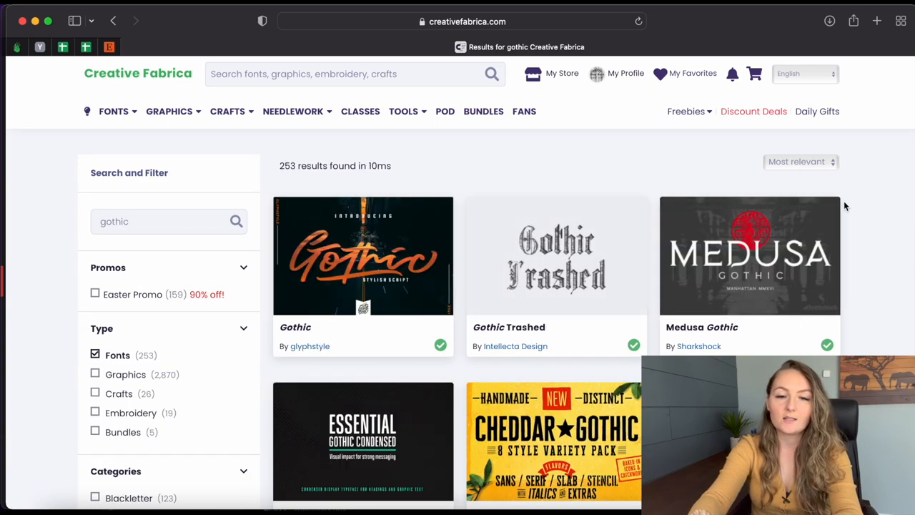
{"action": "scroll", "coordinate": [858, 220], "scroll_direction": "down", "scroll_amount": 3}
{"action": "scroll", "coordinate": [859, 220], "scroll_direction": "down", "scroll_amount": 5}
{"action": "scroll", "coordinate": [858, 221], "scroll_direction": "down", "scroll_amount": 3}
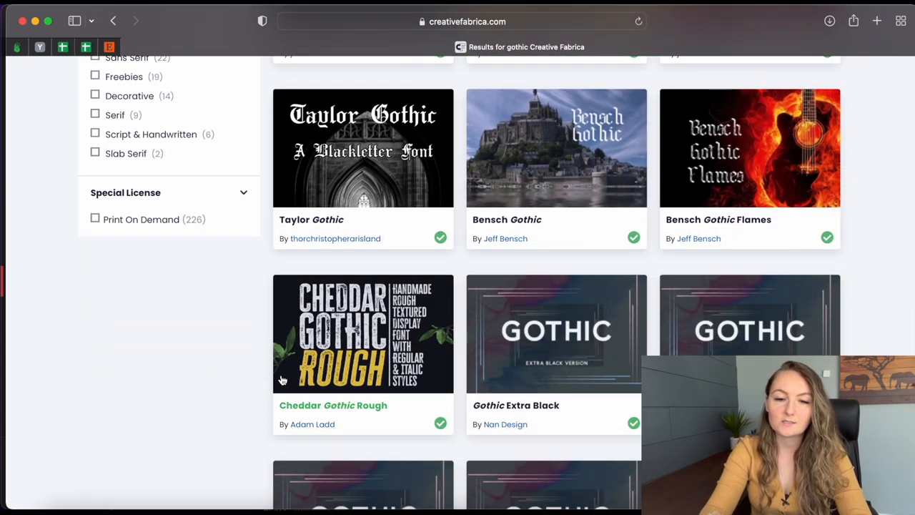
{"action": "scroll", "coordinate": [885, 275], "scroll_direction": "down", "scroll_amount": 5}
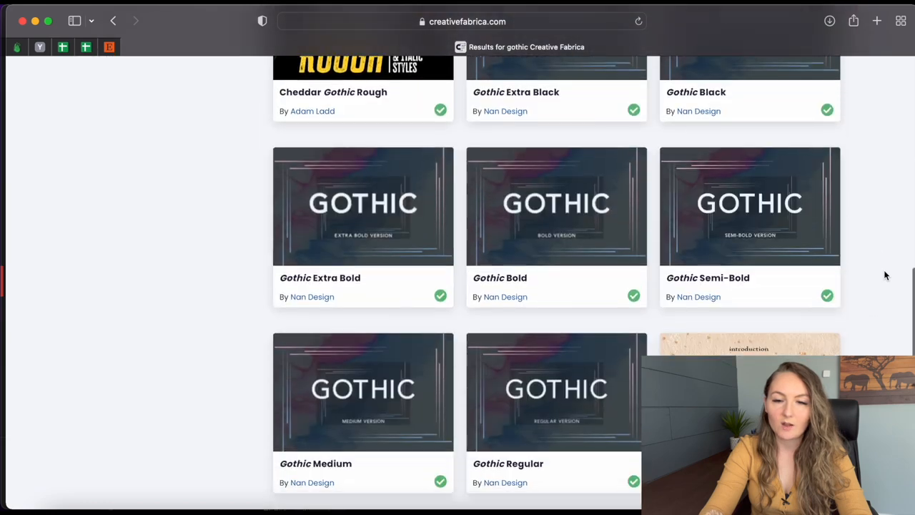
{"action": "scroll", "coordinate": [884, 276], "scroll_direction": "down", "scroll_amount": 4}
{"action": "scroll", "coordinate": [885, 275], "scroll_direction": "down", "scroll_amount": 5}
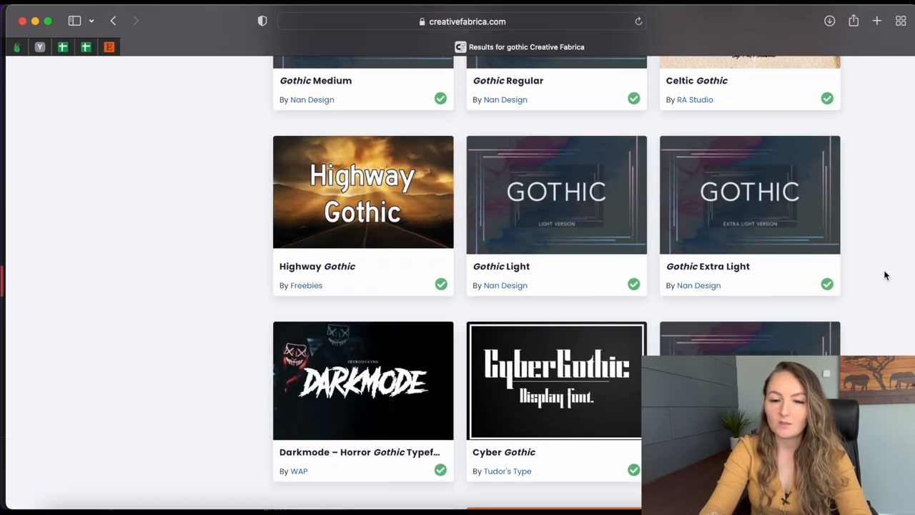
{"action": "scroll", "coordinate": [884, 275], "scroll_direction": "down", "scroll_amount": 5}
{"action": "scroll", "coordinate": [885, 275], "scroll_direction": "down", "scroll_amount": 3}
{"action": "scroll", "coordinate": [884, 276], "scroll_direction": "down", "scroll_amount": 2}
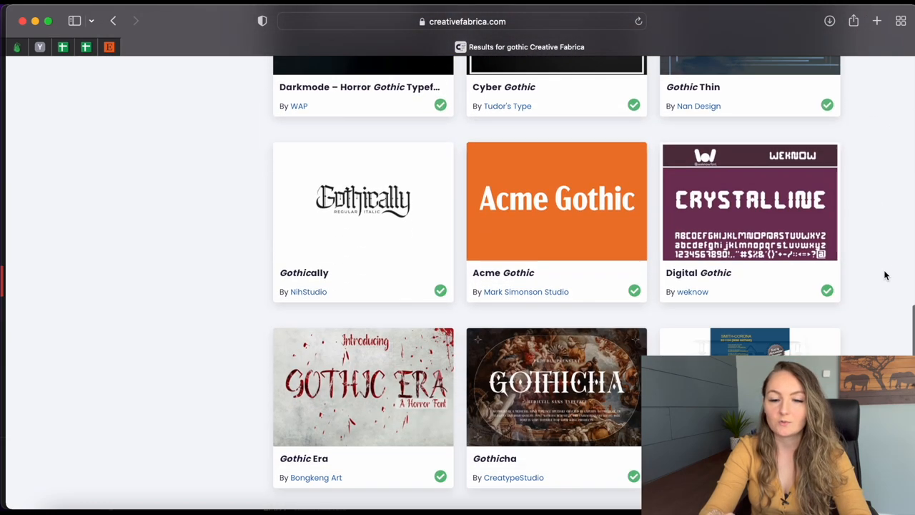
{"action": "scroll", "coordinate": [885, 275], "scroll_direction": "down", "scroll_amount": 5}
{"action": "scroll", "coordinate": [885, 275], "scroll_direction": "down", "scroll_amount": 2}
{"action": "scroll", "coordinate": [884, 275], "scroll_direction": "down", "scroll_amount": 4}
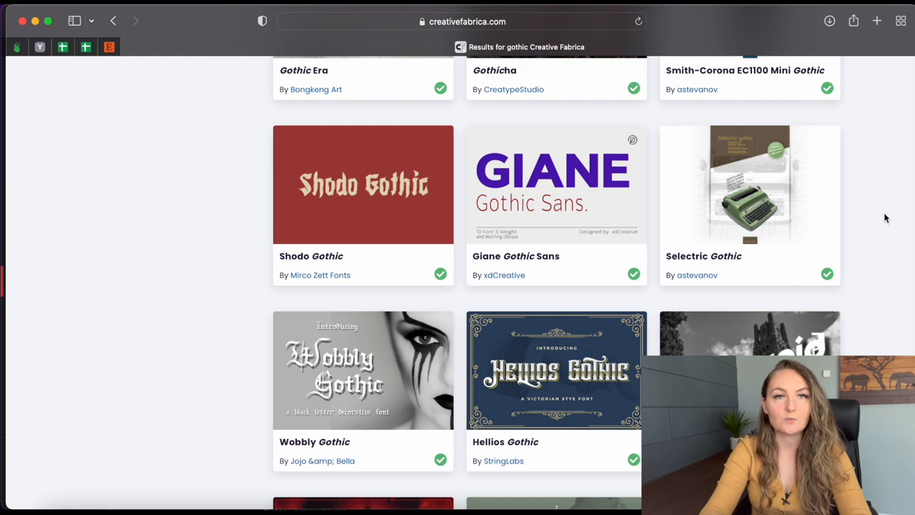
{"action": "scroll", "coordinate": [885, 218], "scroll_direction": "up", "scroll_amount": 8}
{"action": "scroll", "coordinate": [885, 218], "scroll_direction": "up", "scroll_amount": 8}
{"action": "scroll", "coordinate": [885, 218], "scroll_direction": "up", "scroll_amount": 8}
{"action": "scroll", "coordinate": [884, 218], "scroll_direction": "up", "scroll_amount": 8}
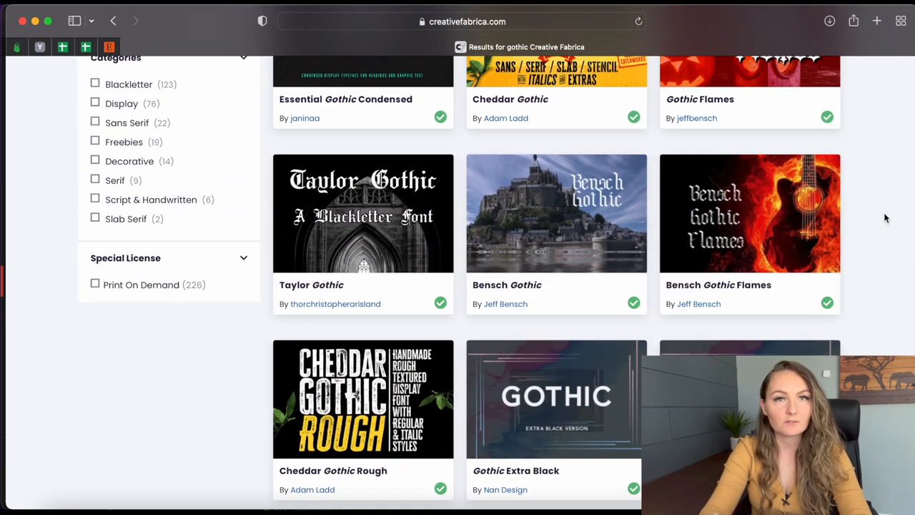
{"action": "scroll", "coordinate": [885, 217], "scroll_direction": "up", "scroll_amount": 5}
{"action": "scroll", "coordinate": [885, 218], "scroll_direction": "up", "scroll_amount": 3}
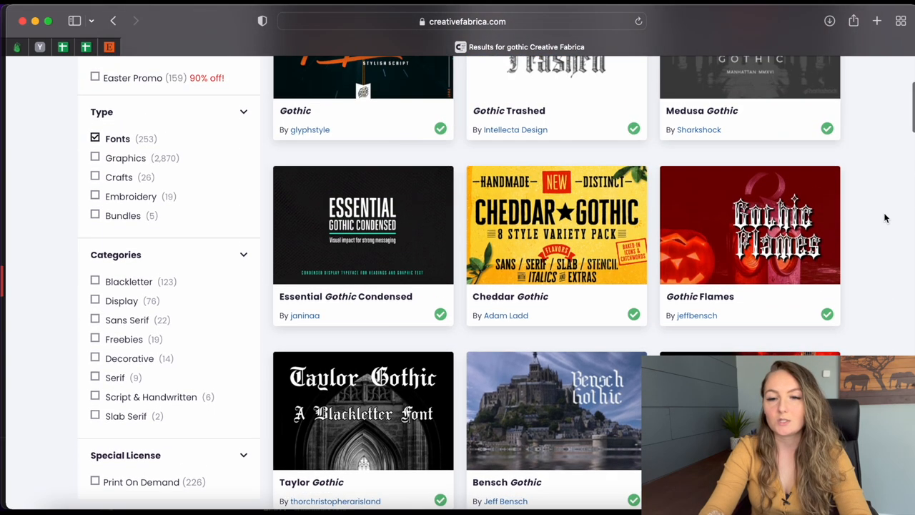
{"action": "scroll", "coordinate": [885, 218], "scroll_direction": "up", "scroll_amount": 5}
{"action": "scroll", "coordinate": [885, 218], "scroll_direction": "up", "scroll_amount": 3}
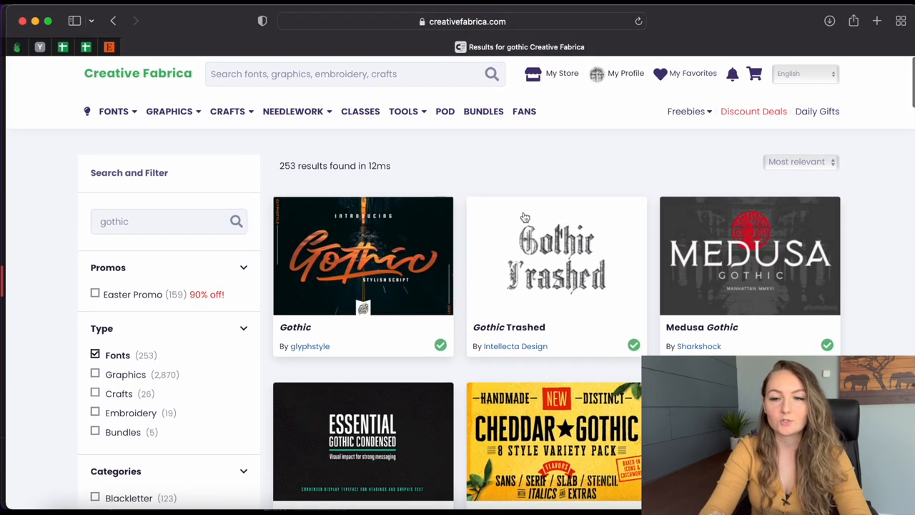
{"action": "mouse_move", "coordinate": [169, 112]}
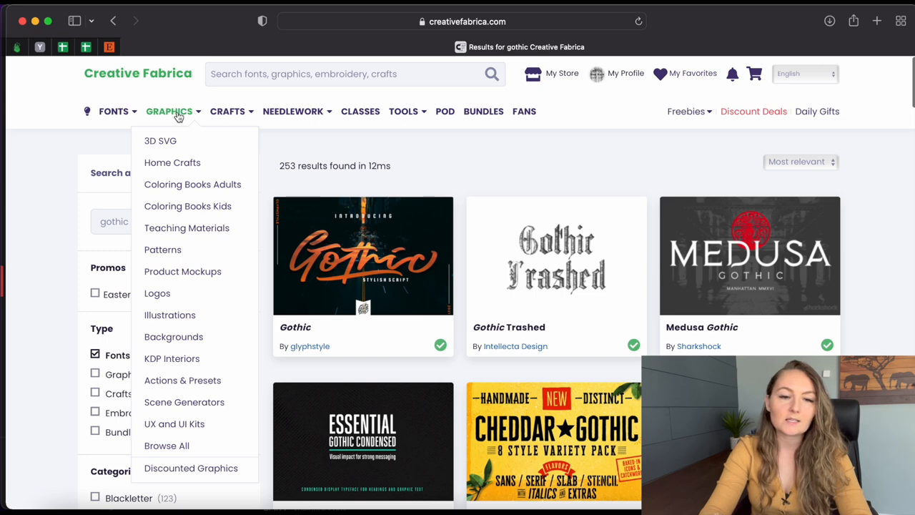
Step: Browse the Graphics section, then move on to the Print On Demand assets page
{"action": "left_click", "coordinate": [179, 117]}
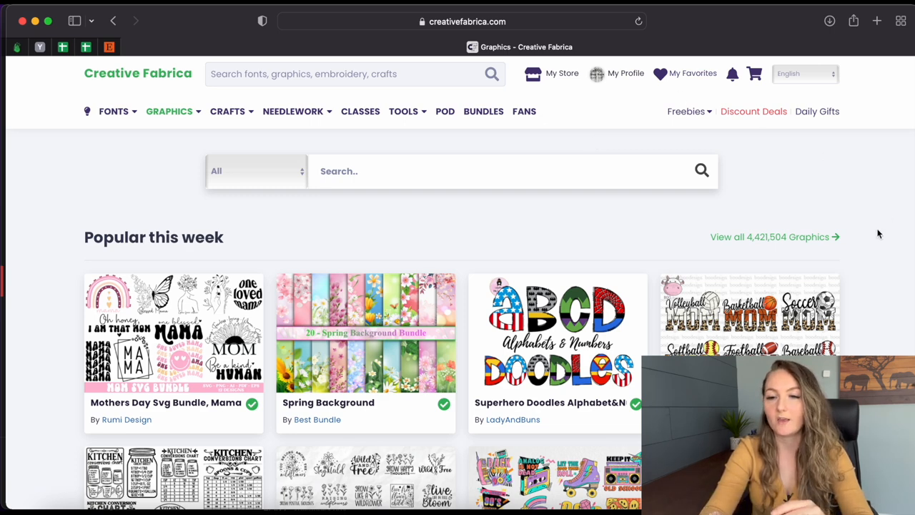
{"action": "scroll", "coordinate": [878, 233], "scroll_direction": "down", "scroll_amount": 3}
{"action": "scroll", "coordinate": [878, 233], "scroll_direction": "down", "scroll_amount": 4}
{"action": "scroll", "coordinate": [878, 233], "scroll_direction": "down", "scroll_amount": 4}
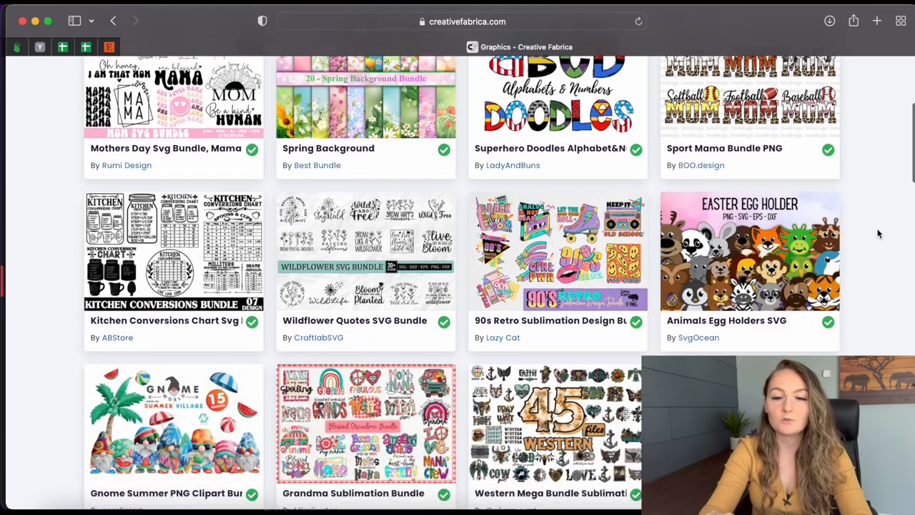
{"action": "scroll", "coordinate": [878, 233], "scroll_direction": "down", "scroll_amount": 4}
{"action": "scroll", "coordinate": [878, 232], "scroll_direction": "down", "scroll_amount": 3}
{"action": "scroll", "coordinate": [878, 233], "scroll_direction": "down", "scroll_amount": 3}
{"action": "scroll", "coordinate": [878, 233], "scroll_direction": "up", "scroll_amount": 1}
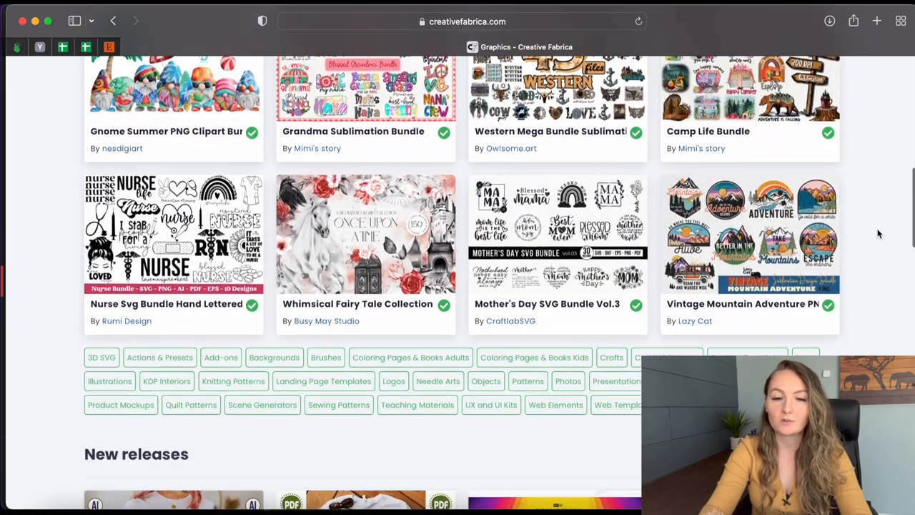
{"action": "scroll", "coordinate": [878, 233], "scroll_direction": "up", "scroll_amount": 1}
{"action": "scroll", "coordinate": [878, 233], "scroll_direction": "up", "scroll_amount": 4}
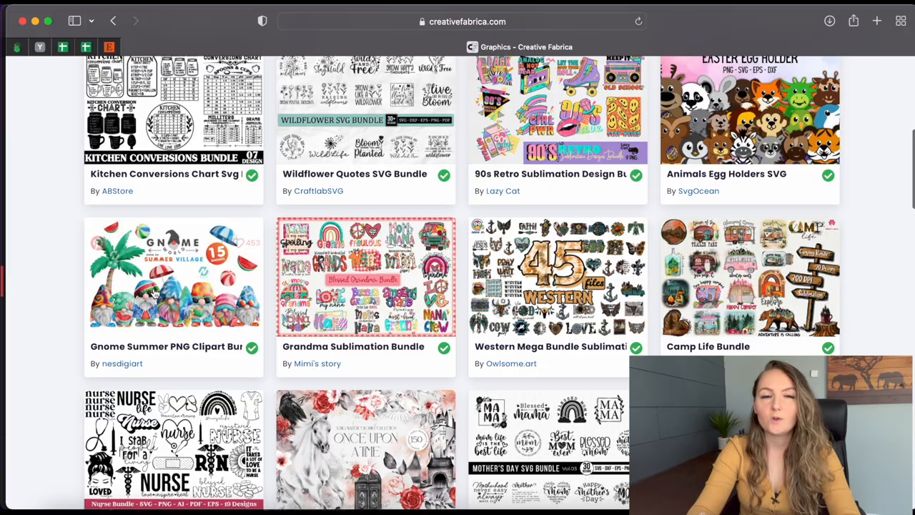
{"action": "scroll", "coordinate": [879, 233], "scroll_direction": "down", "scroll_amount": 1}
{"action": "scroll", "coordinate": [454, 191], "scroll_direction": "down", "scroll_amount": 5}
{"action": "scroll", "coordinate": [453, 191], "scroll_direction": "down", "scroll_amount": 5}
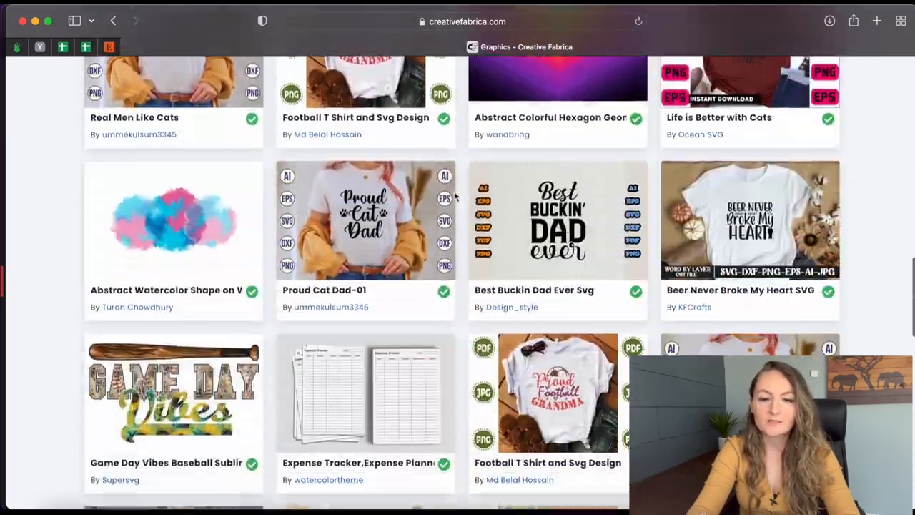
{"action": "scroll", "coordinate": [454, 191], "scroll_direction": "down", "scroll_amount": 5}
{"action": "scroll", "coordinate": [454, 190], "scroll_direction": "down", "scroll_amount": 3}
{"action": "scroll", "coordinate": [454, 191], "scroll_direction": "up", "scroll_amount": 8}
{"action": "scroll", "coordinate": [454, 191], "scroll_direction": "up", "scroll_amount": 6}
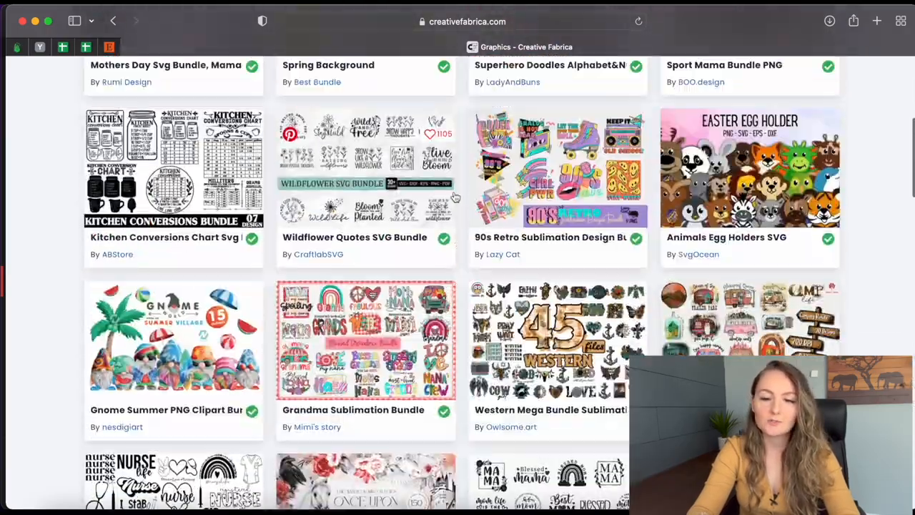
{"action": "scroll", "coordinate": [453, 191], "scroll_direction": "up", "scroll_amount": 6}
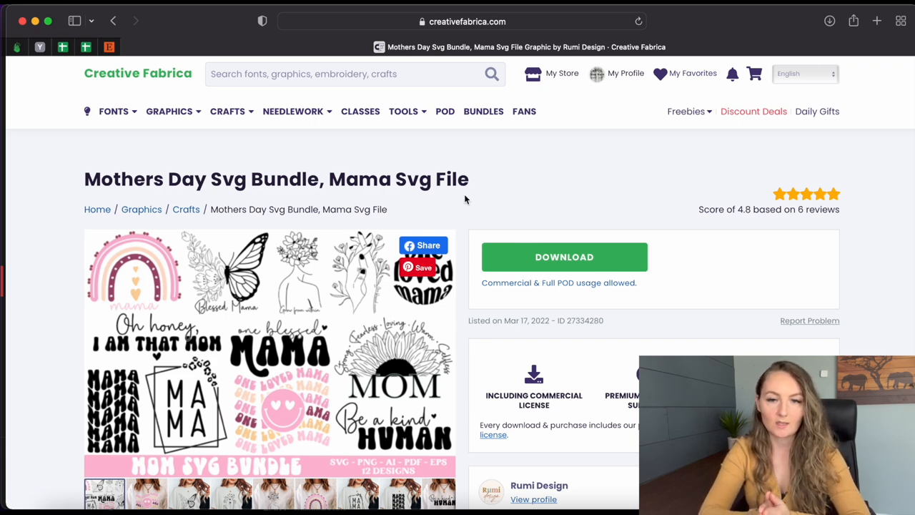
{"action": "left_click", "coordinate": [443, 115]}
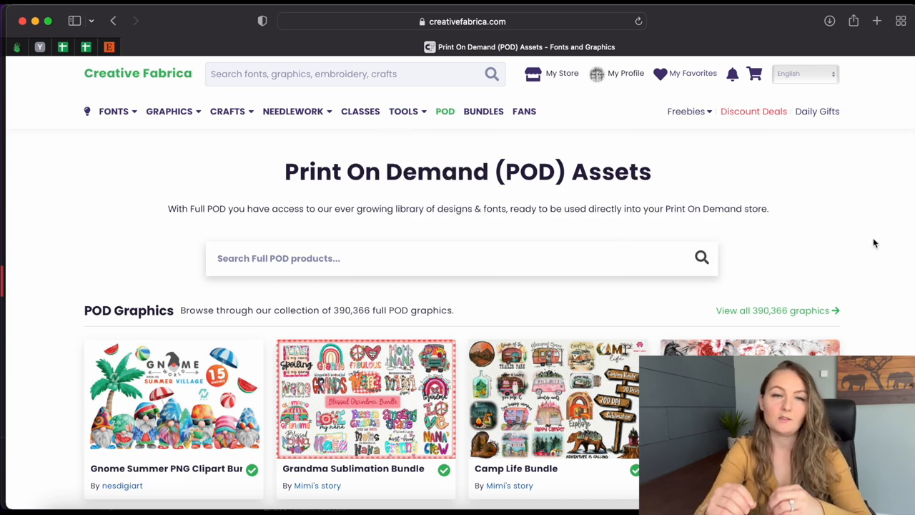
{"action": "scroll", "coordinate": [873, 243], "scroll_direction": "down", "scroll_amount": 5}
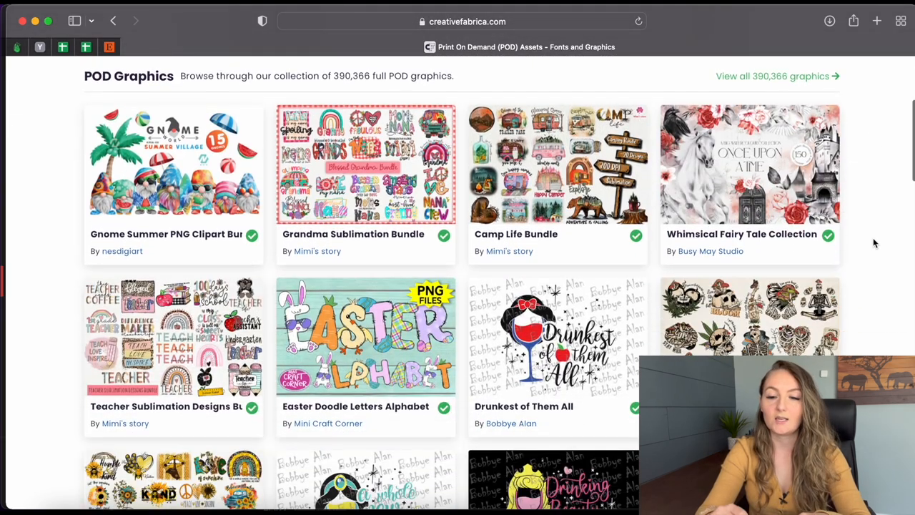
{"action": "scroll", "coordinate": [873, 243], "scroll_direction": "down", "scroll_amount": 3}
{"action": "scroll", "coordinate": [873, 243], "scroll_direction": "down", "scroll_amount": 3}
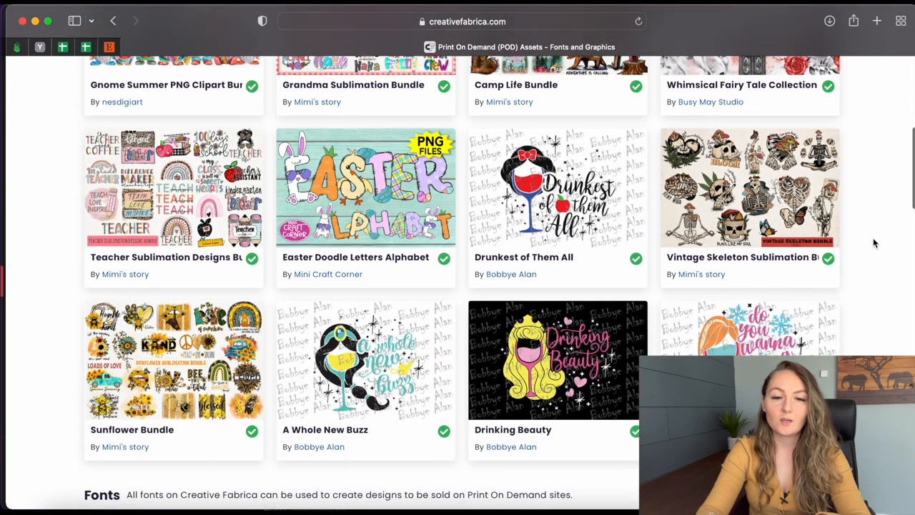
{"action": "scroll", "coordinate": [873, 243], "scroll_direction": "down", "scroll_amount": 2}
{"action": "scroll", "coordinate": [873, 243], "scroll_direction": "down", "scroll_amount": 1}
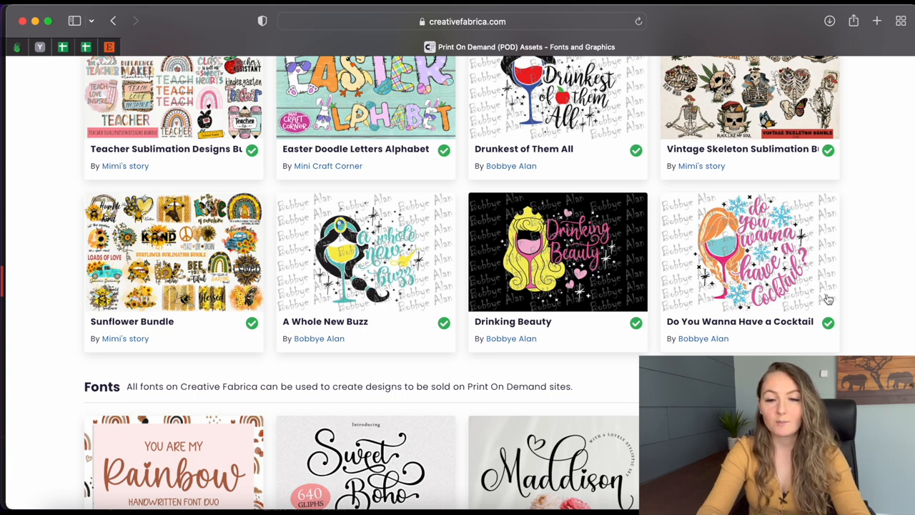
{"action": "scroll", "coordinate": [844, 237], "scroll_direction": "down", "scroll_amount": 3}
{"action": "scroll", "coordinate": [844, 237], "scroll_direction": "down", "scroll_amount": 1}
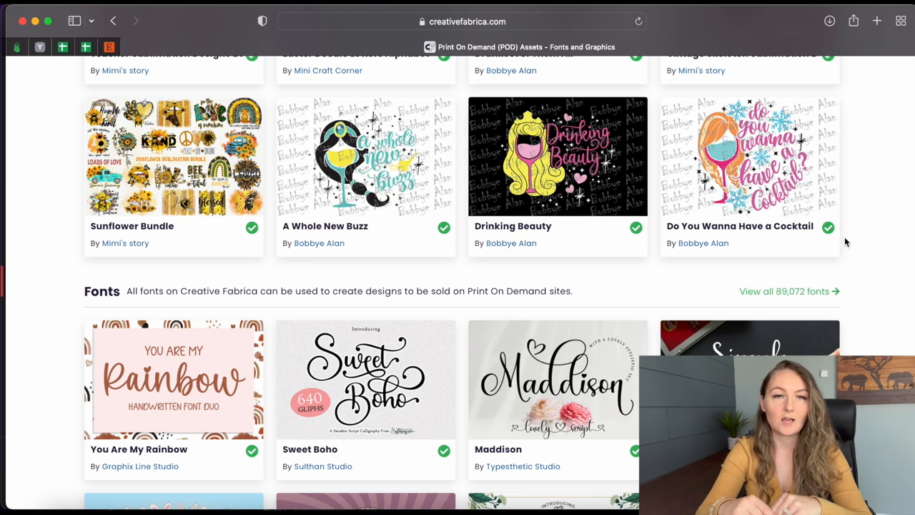
{"action": "scroll", "coordinate": [844, 237], "scroll_direction": "up", "scroll_amount": 3}
{"action": "scroll", "coordinate": [844, 236], "scroll_direction": "up", "scroll_amount": 2}
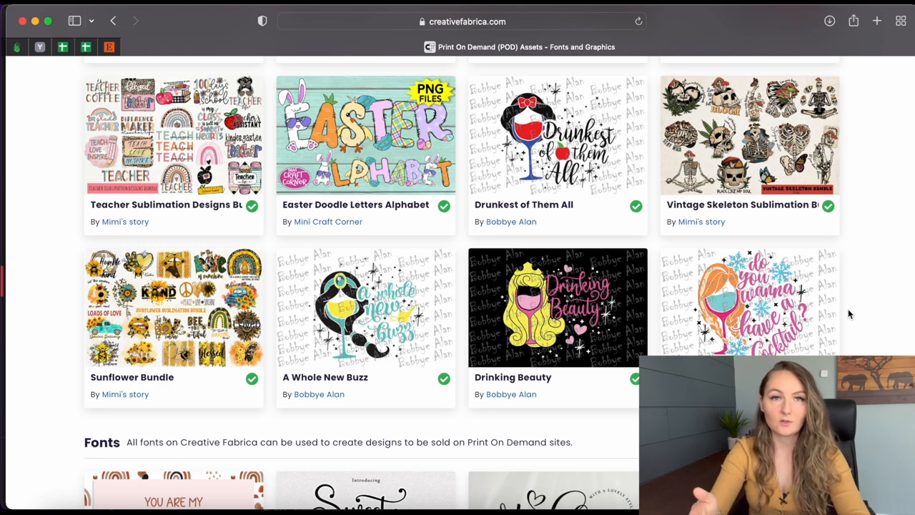
{"action": "scroll", "coordinate": [847, 309], "scroll_direction": "up", "scroll_amount": 3}
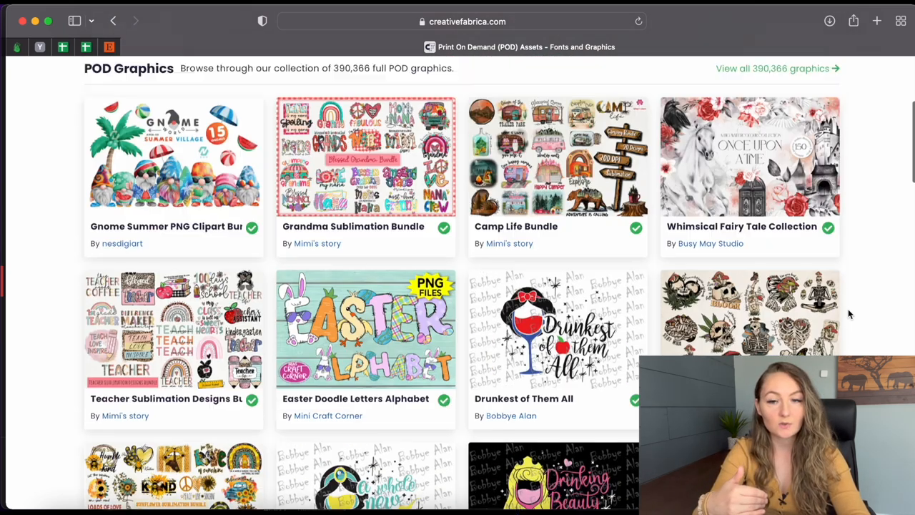
{"action": "scroll", "coordinate": [847, 309], "scroll_direction": "up", "scroll_amount": 2}
Step: List all 390,366 POD graphics, then start a new site search for mockups
{"action": "left_click", "coordinate": [822, 133]}
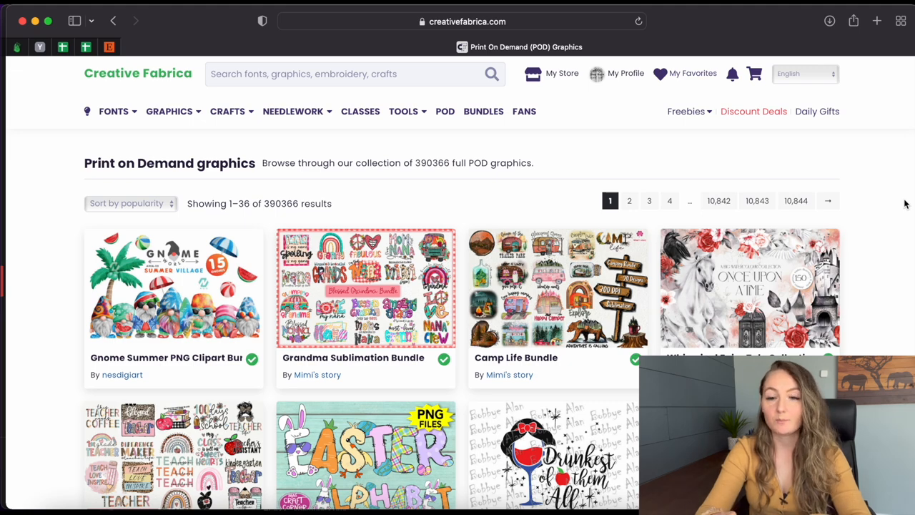
{"action": "scroll", "coordinate": [905, 204], "scroll_direction": "down", "scroll_amount": 4}
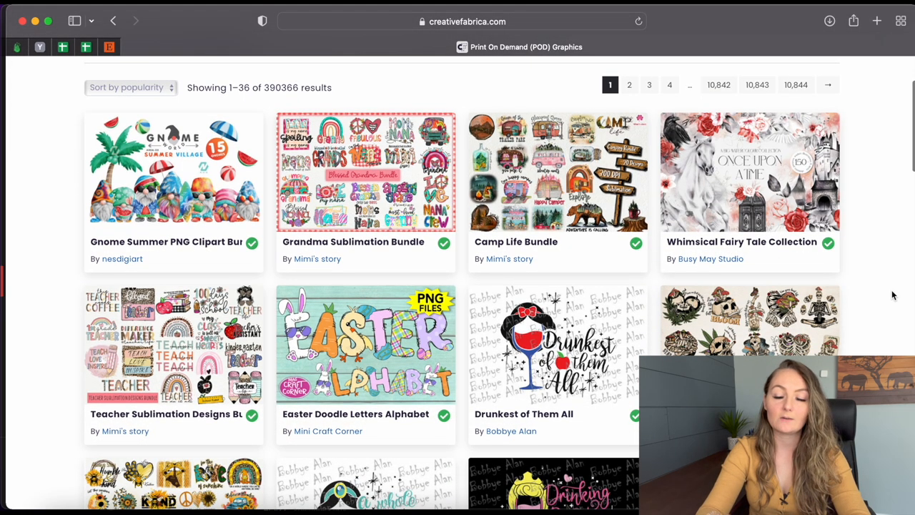
{"action": "scroll", "coordinate": [892, 295], "scroll_direction": "up", "scroll_amount": 5}
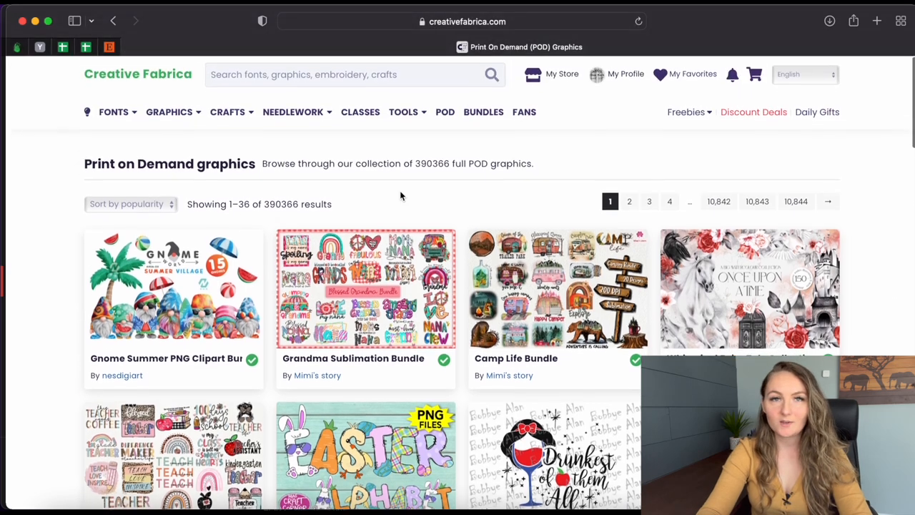
{"action": "left_click", "coordinate": [352, 73]}
{"action": "type", "text": "mock ups"}
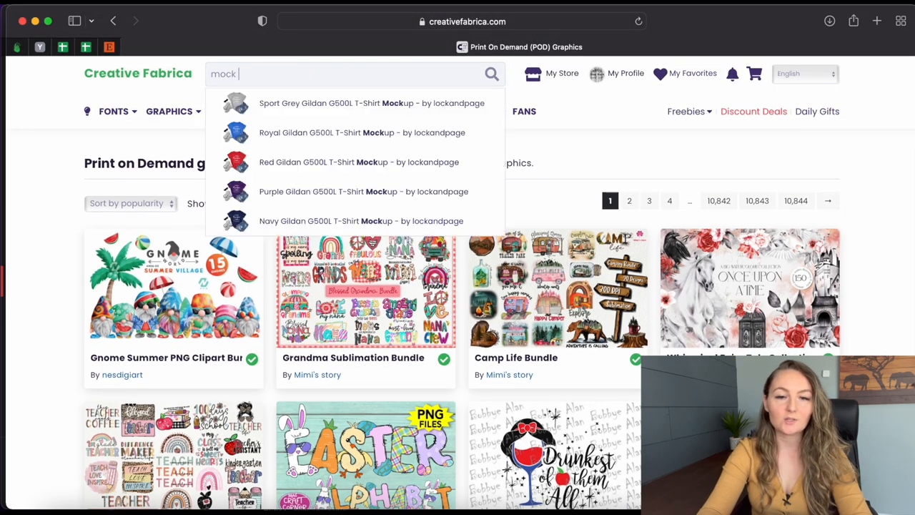
Step: Submit the '18000 mockup' search to show the 80 matching sweatshirt mockups
{"action": "key", "text": "Return"}
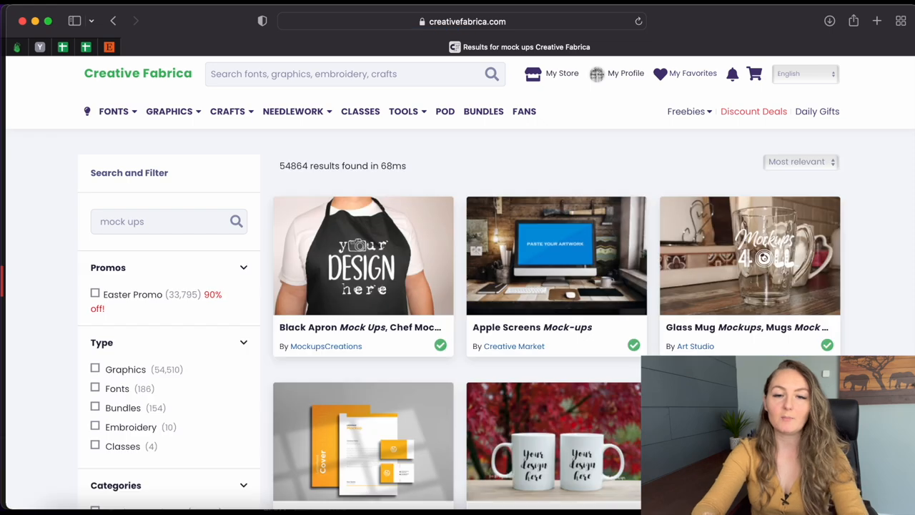
{"action": "scroll", "coordinate": [889, 131], "scroll_direction": "down", "scroll_amount": 3}
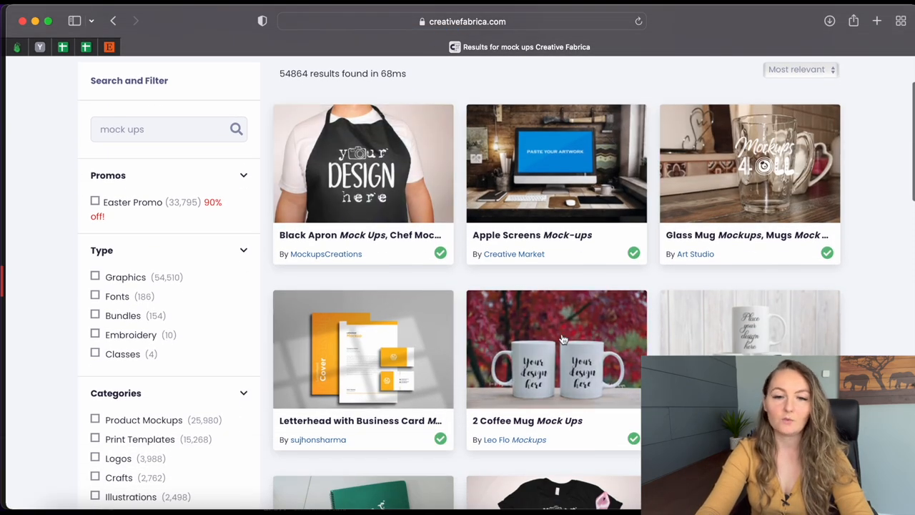
{"action": "scroll", "coordinate": [652, 310], "scroll_direction": "down", "scroll_amount": 8}
{"action": "scroll", "coordinate": [644, 286], "scroll_direction": "down", "scroll_amount": 4}
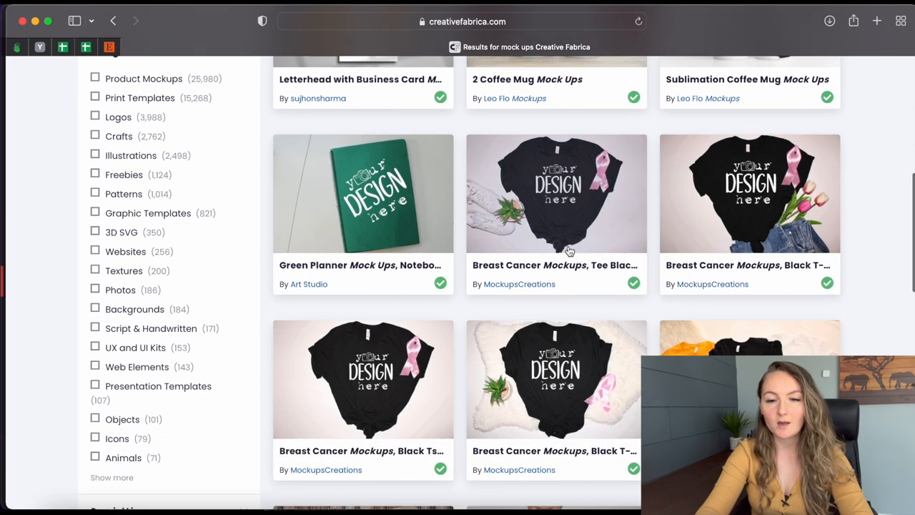
{"action": "scroll", "coordinate": [872, 284], "scroll_direction": "down", "scroll_amount": 3}
{"action": "scroll", "coordinate": [872, 284], "scroll_direction": "down", "scroll_amount": 3}
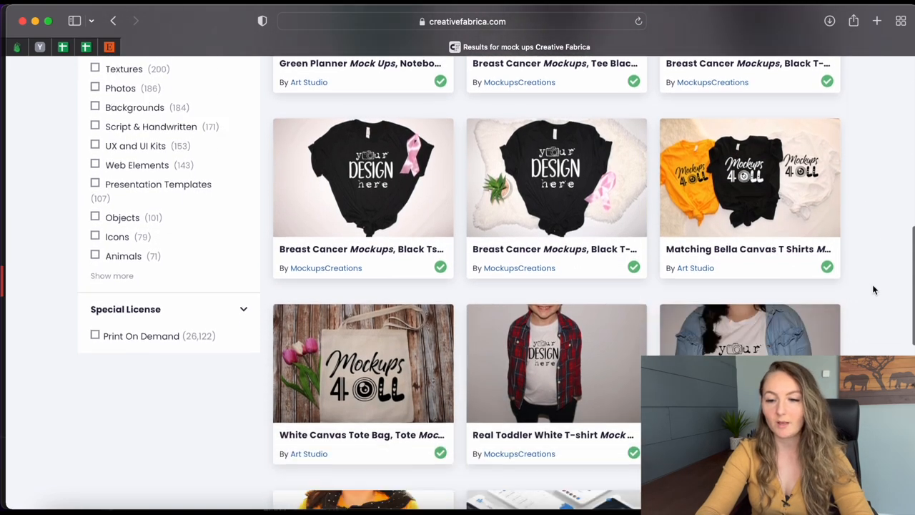
{"action": "scroll", "coordinate": [872, 284], "scroll_direction": "down", "scroll_amount": 2}
{"action": "scroll", "coordinate": [871, 284], "scroll_direction": "down", "scroll_amount": 5}
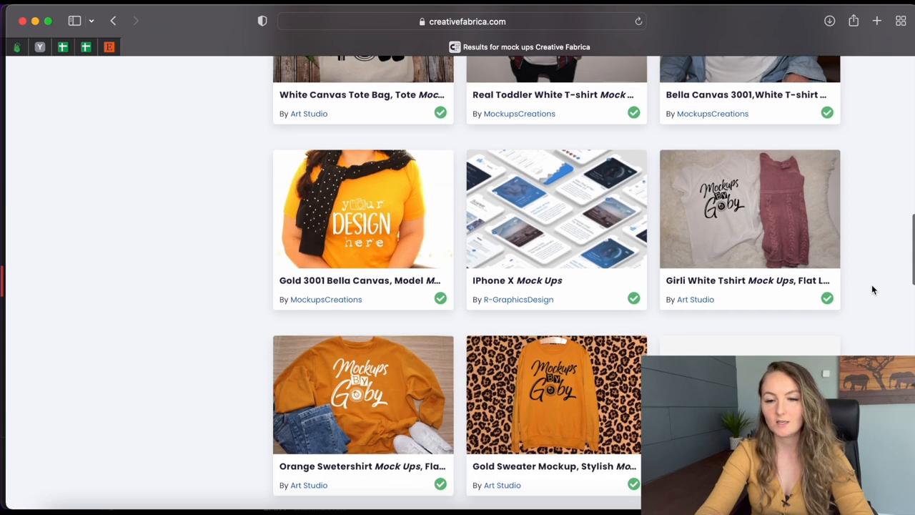
{"action": "scroll", "coordinate": [871, 284], "scroll_direction": "down", "scroll_amount": 3}
{"action": "scroll", "coordinate": [871, 284], "scroll_direction": "down", "scroll_amount": 3}
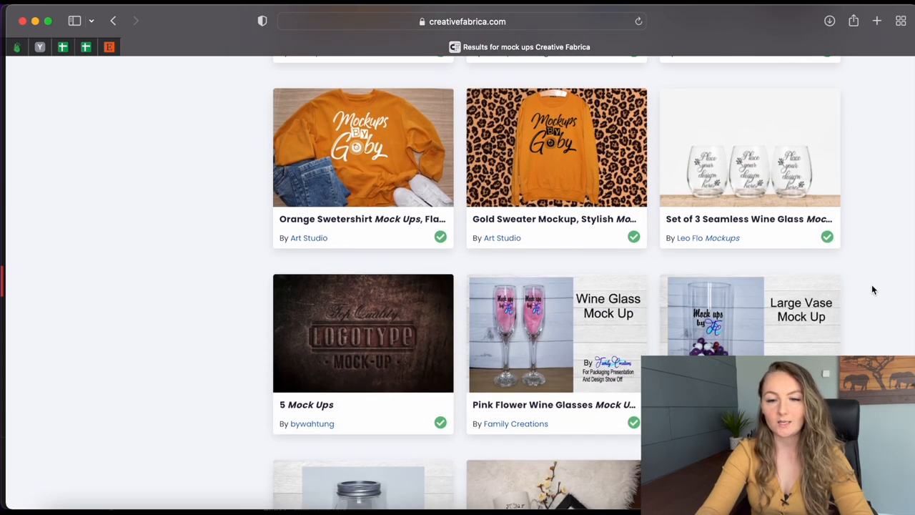
{"action": "scroll", "coordinate": [871, 285], "scroll_direction": "down", "scroll_amount": 5}
{"action": "scroll", "coordinate": [871, 285], "scroll_direction": "down", "scroll_amount": 3}
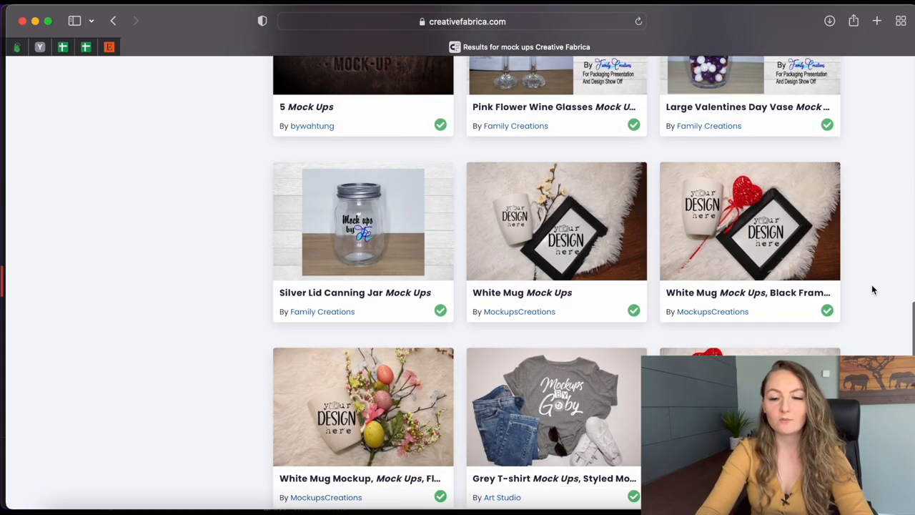
{"action": "scroll", "coordinate": [871, 285], "scroll_direction": "down", "scroll_amount": 3}
{"action": "scroll", "coordinate": [871, 285], "scroll_direction": "down", "scroll_amount": 4}
{"action": "scroll", "coordinate": [871, 284], "scroll_direction": "up", "scroll_amount": 5}
{"action": "scroll", "coordinate": [871, 284], "scroll_direction": "up", "scroll_amount": 5}
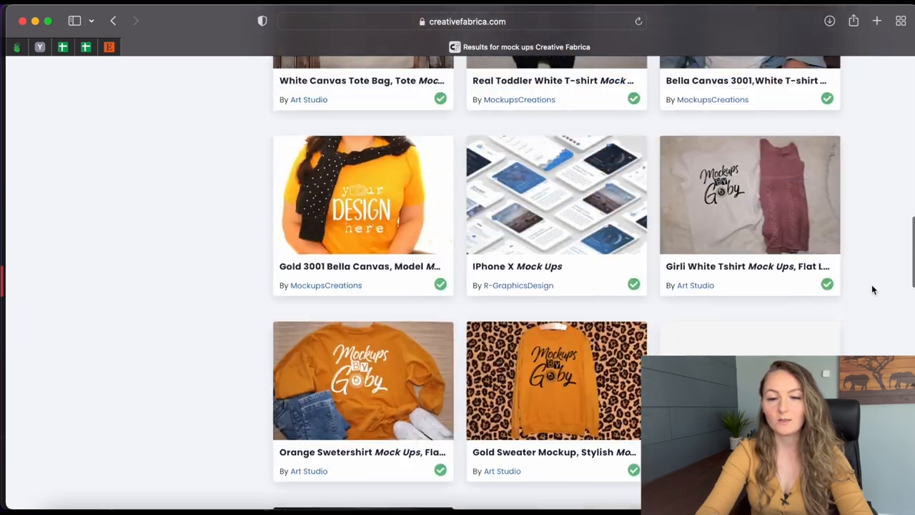
{"action": "scroll", "coordinate": [871, 285], "scroll_direction": "up", "scroll_amount": 5}
{"action": "scroll", "coordinate": [871, 285], "scroll_direction": "up", "scroll_amount": 3}
{"action": "scroll", "coordinate": [871, 285], "scroll_direction": "up", "scroll_amount": 5}
{"action": "scroll", "coordinate": [871, 284], "scroll_direction": "up", "scroll_amount": 3}
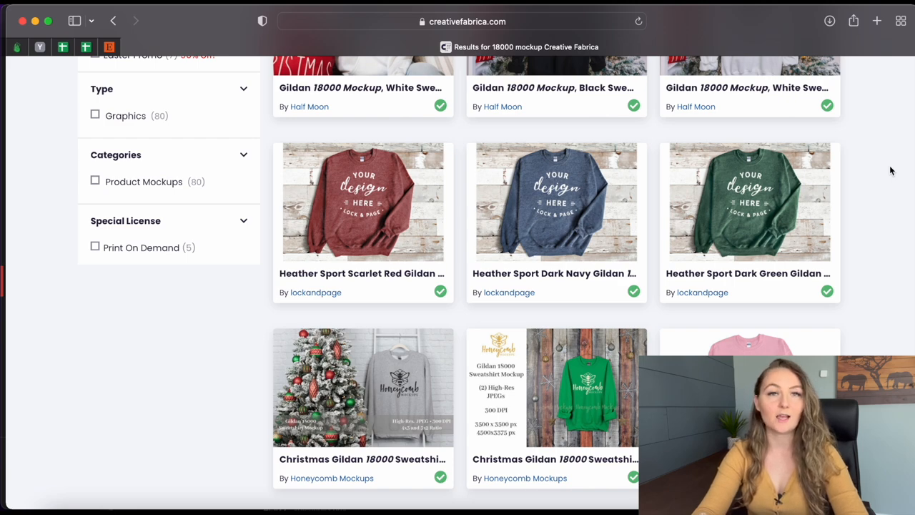
{"action": "scroll", "coordinate": [891, 170], "scroll_direction": "up", "scroll_amount": 5}
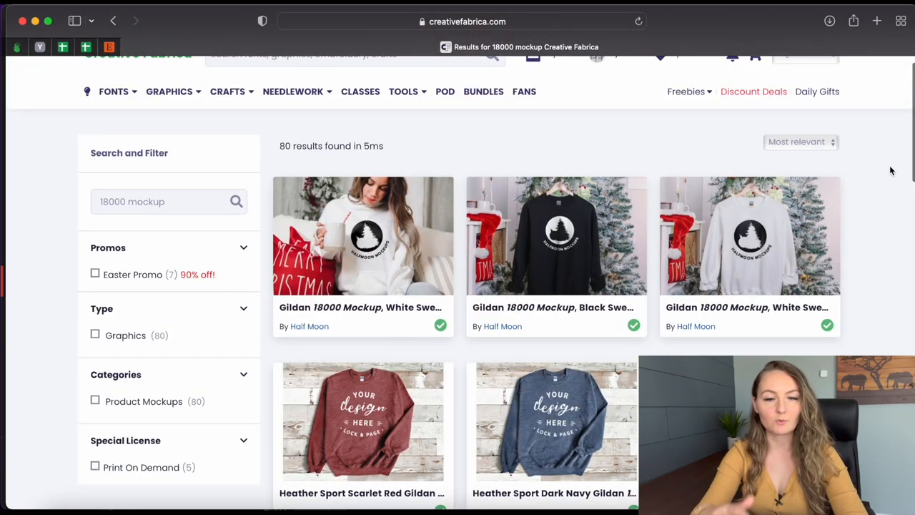
{"action": "right_click", "coordinate": [358, 257]}
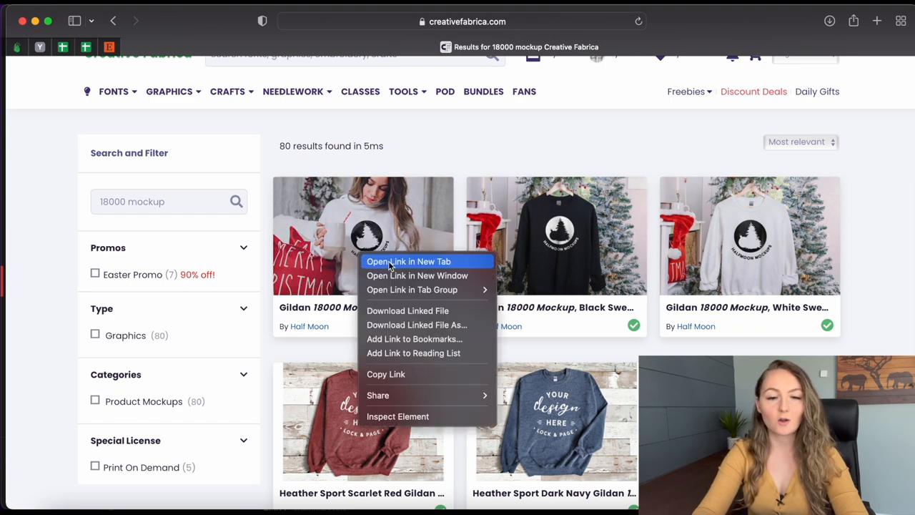
{"action": "left_click", "coordinate": [389, 262]}
{"action": "left_click", "coordinate": [725, 46]}
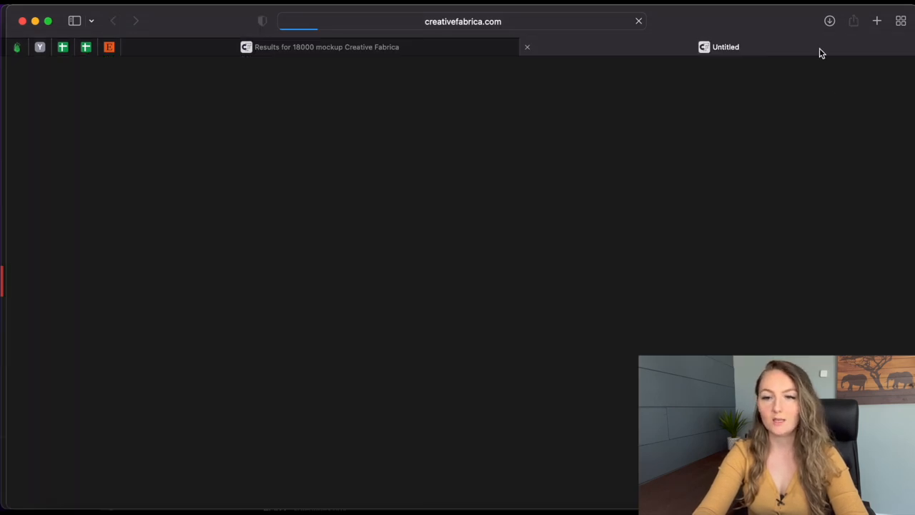
{"action": "scroll", "coordinate": [635, 289], "scroll_direction": "down", "scroll_amount": 3}
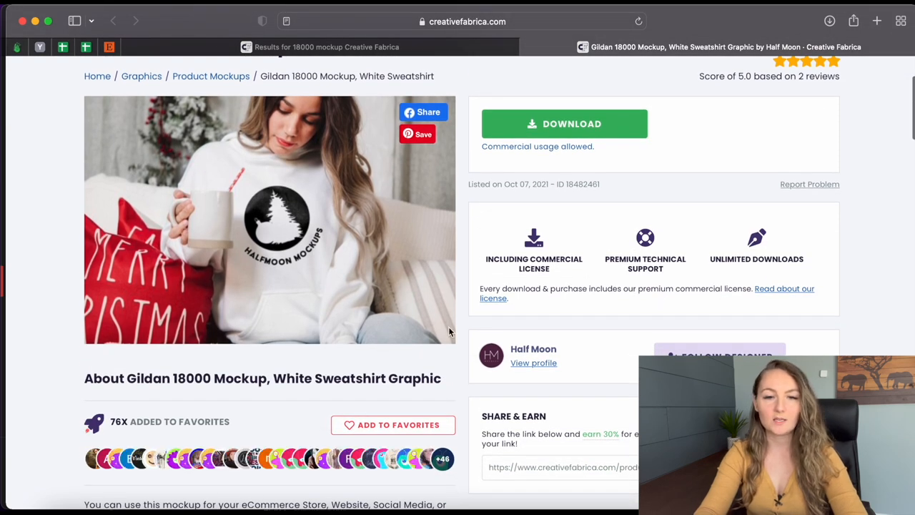
{"action": "left_click", "coordinate": [547, 361]}
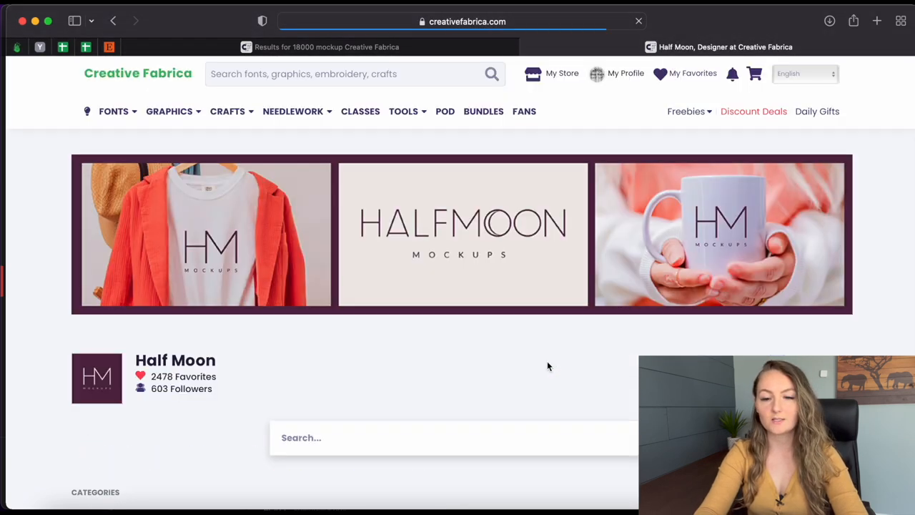
{"action": "scroll", "coordinate": [886, 223], "scroll_direction": "down", "scroll_amount": 5}
{"action": "scroll", "coordinate": [886, 224], "scroll_direction": "down", "scroll_amount": 5}
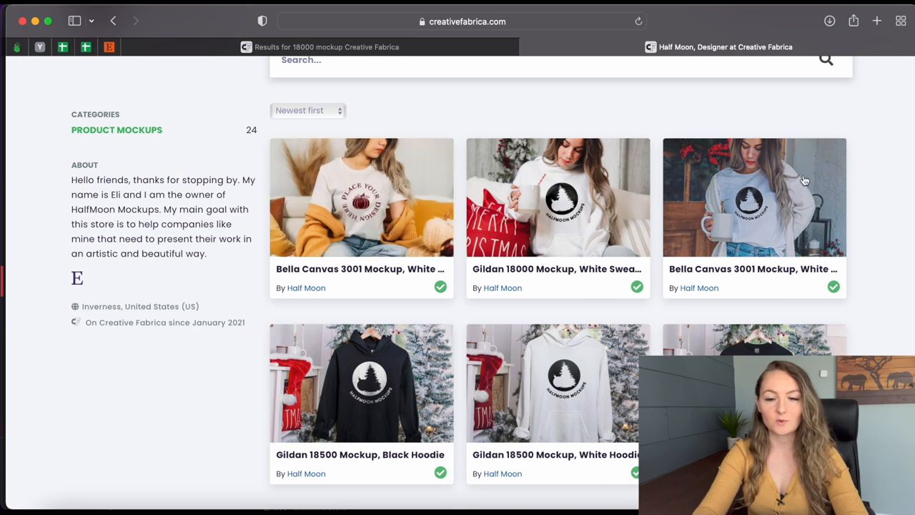
{"action": "scroll", "coordinate": [903, 219], "scroll_direction": "down", "scroll_amount": 5}
{"action": "scroll", "coordinate": [903, 220], "scroll_direction": "down", "scroll_amount": 5}
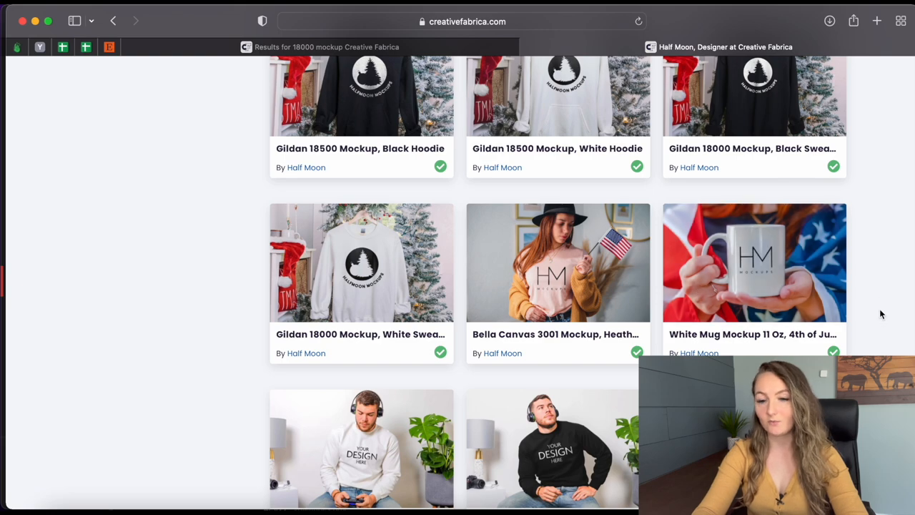
{"action": "scroll", "coordinate": [793, 275], "scroll_direction": "down", "scroll_amount": 5}
{"action": "scroll", "coordinate": [850, 297], "scroll_direction": "down", "scroll_amount": 5}
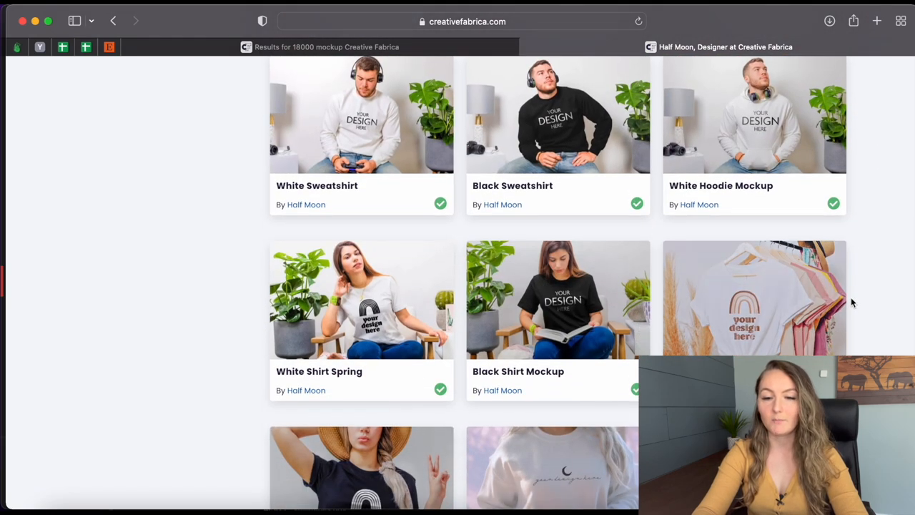
{"action": "scroll", "coordinate": [814, 230], "scroll_direction": "down", "scroll_amount": 5}
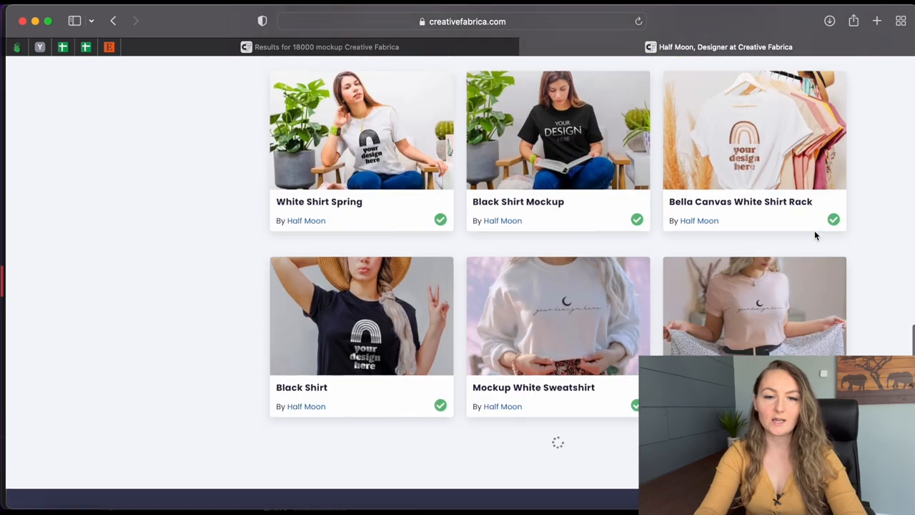
{"action": "scroll", "coordinate": [813, 230], "scroll_direction": "up", "scroll_amount": 3}
{"action": "scroll", "coordinate": [772, 179], "scroll_direction": "up", "scroll_amount": 2}
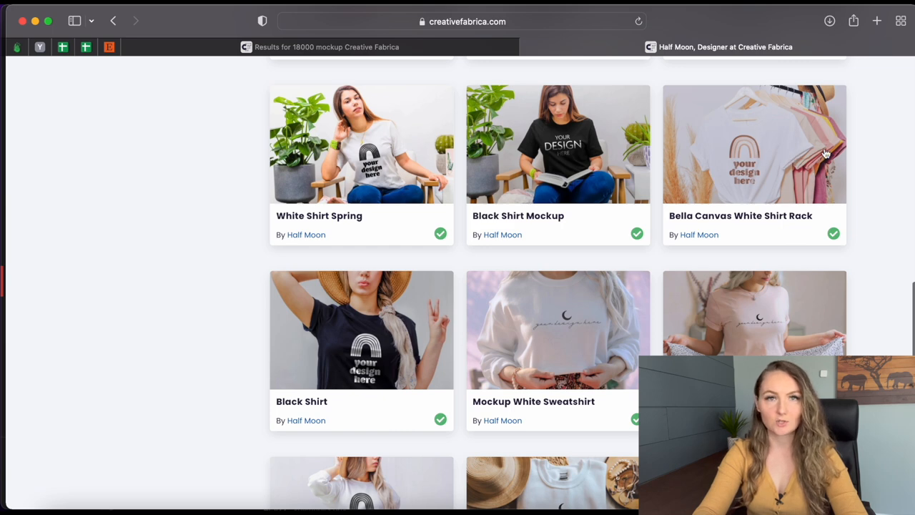
{"action": "scroll", "coordinate": [887, 200], "scroll_direction": "down", "scroll_amount": 3}
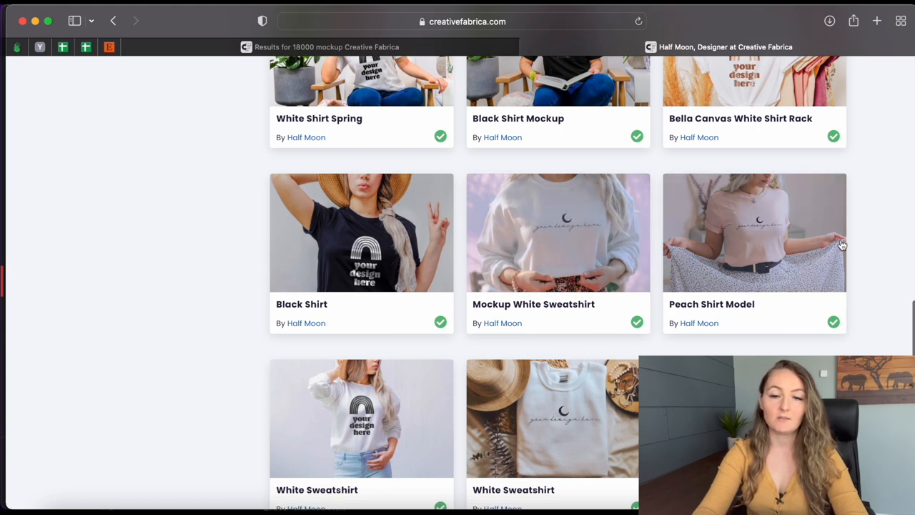
{"action": "scroll", "coordinate": [841, 246], "scroll_direction": "down", "scroll_amount": 3}
{"action": "scroll", "coordinate": [842, 246], "scroll_direction": "down", "scroll_amount": 5}
{"action": "scroll", "coordinate": [843, 243], "scroll_direction": "down", "scroll_amount": 5}
{"action": "scroll", "coordinate": [847, 238], "scroll_direction": "down", "scroll_amount": 3}
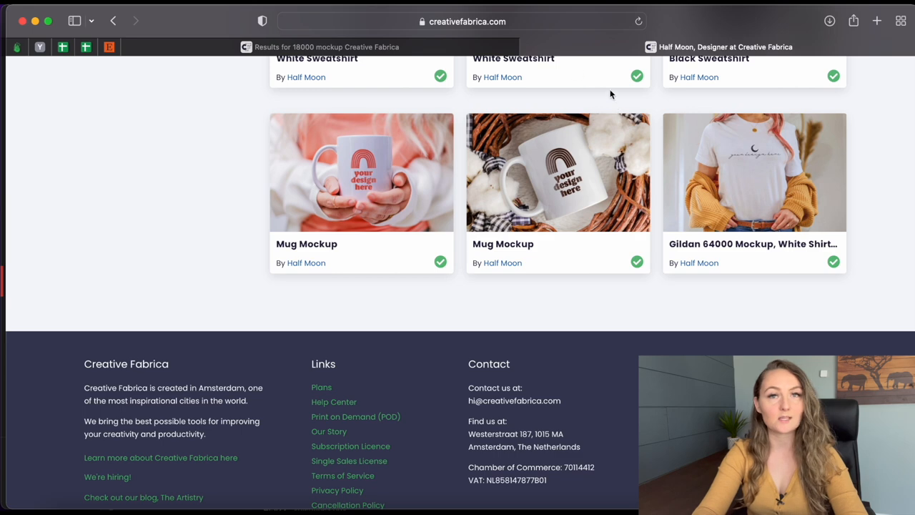
Step: Close the Half Moon store tab to return to the Online Classes page
{"action": "left_click", "coordinate": [527, 48]}
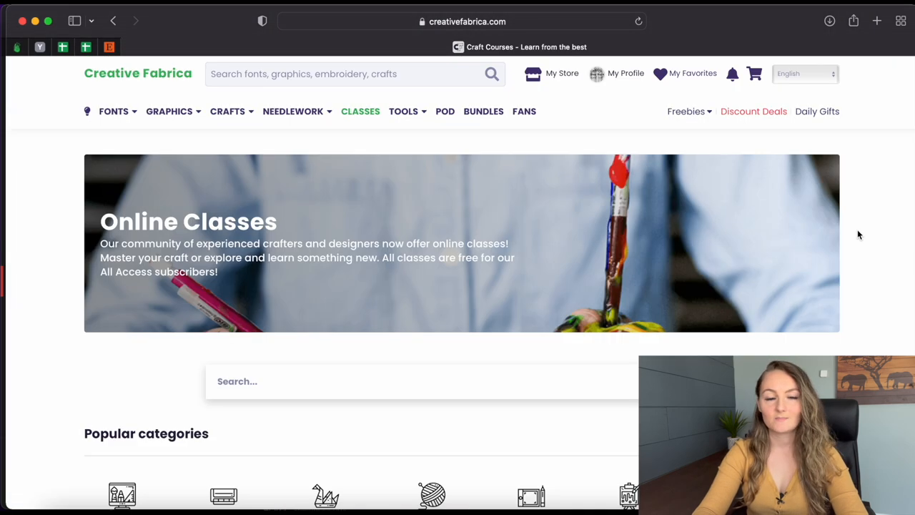
{"action": "scroll", "coordinate": [856, 229], "scroll_direction": "down", "scroll_amount": 2}
{"action": "scroll", "coordinate": [857, 230], "scroll_direction": "down", "scroll_amount": 1}
{"action": "scroll", "coordinate": [856, 230], "scroll_direction": "down", "scroll_amount": 4}
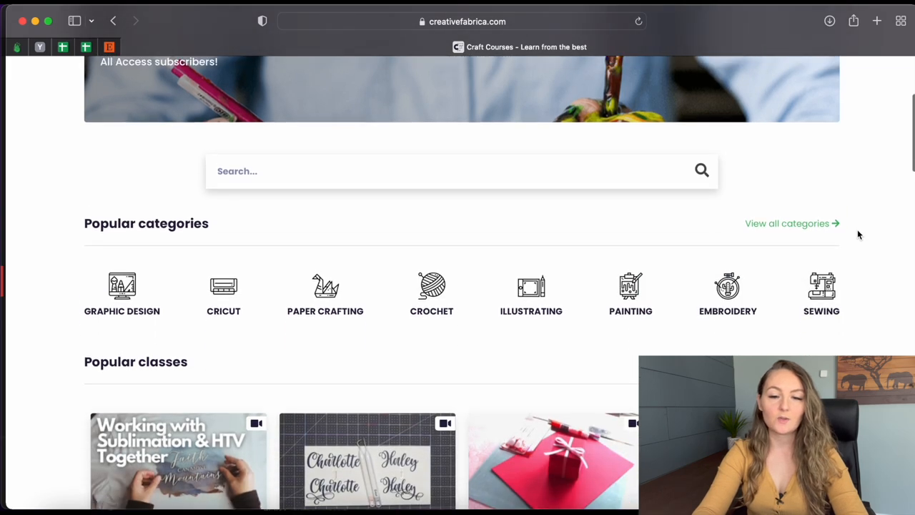
{"action": "scroll", "coordinate": [857, 229], "scroll_direction": "up", "scroll_amount": 5}
{"action": "scroll", "coordinate": [857, 229], "scroll_direction": "down", "scroll_amount": 5}
{"action": "scroll", "coordinate": [857, 230], "scroll_direction": "down", "scroll_amount": 5}
{"action": "scroll", "coordinate": [856, 229], "scroll_direction": "down", "scroll_amount": 3}
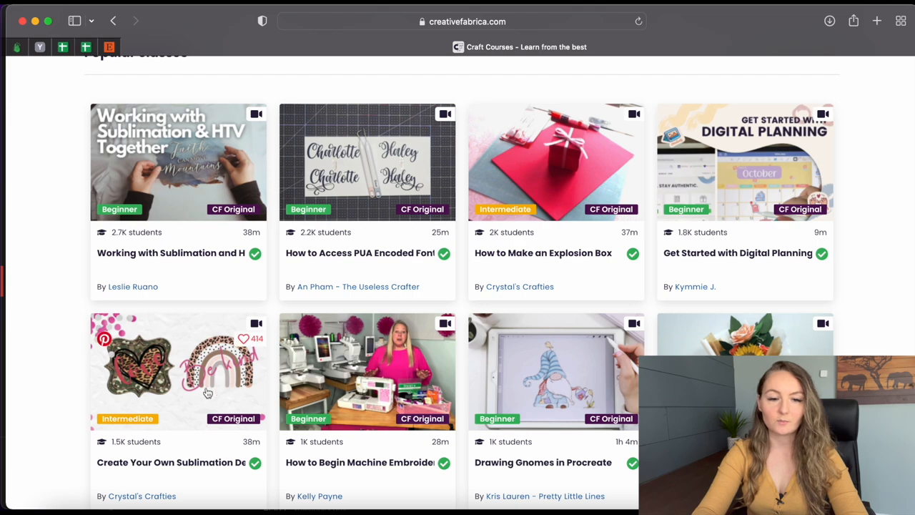
{"action": "scroll", "coordinate": [413, 315], "scroll_direction": "down", "scroll_amount": 3}
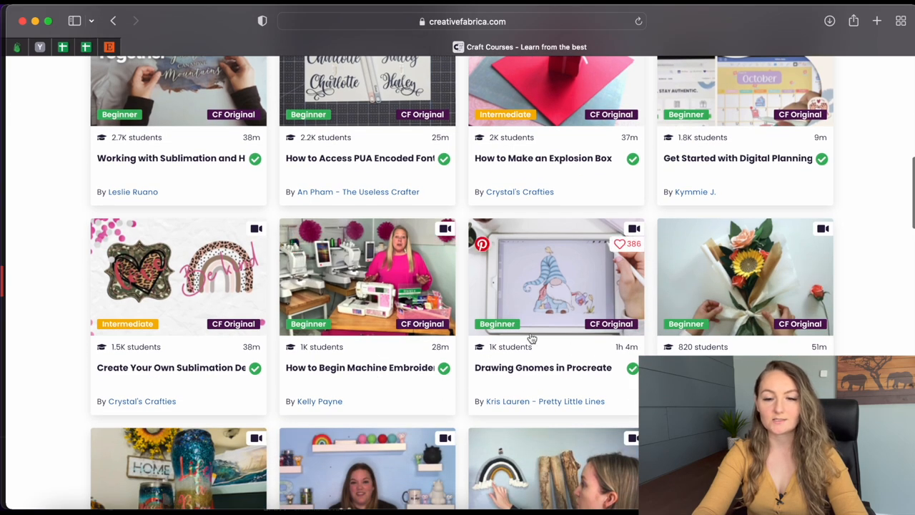
{"action": "scroll", "coordinate": [864, 285], "scroll_direction": "down", "scroll_amount": 3}
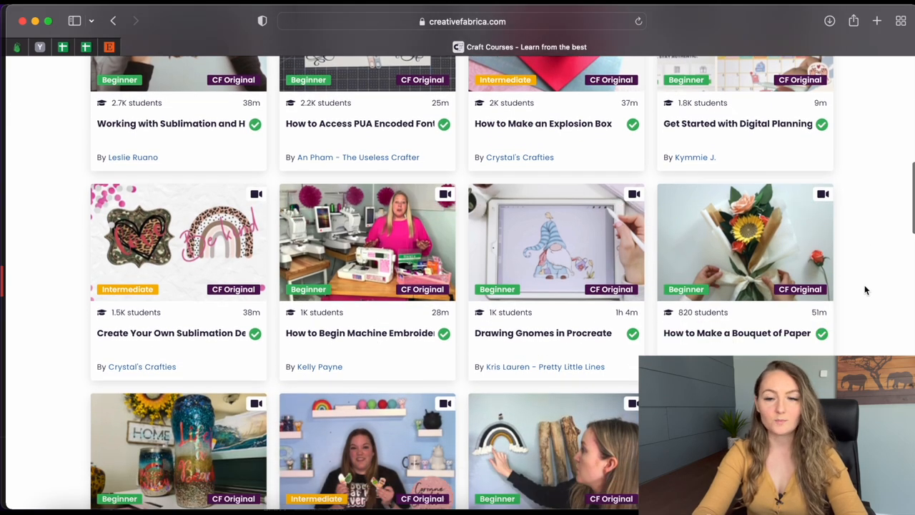
{"action": "scroll", "coordinate": [864, 284], "scroll_direction": "down", "scroll_amount": 3}
{"action": "scroll", "coordinate": [864, 284], "scroll_direction": "down", "scroll_amount": 3}
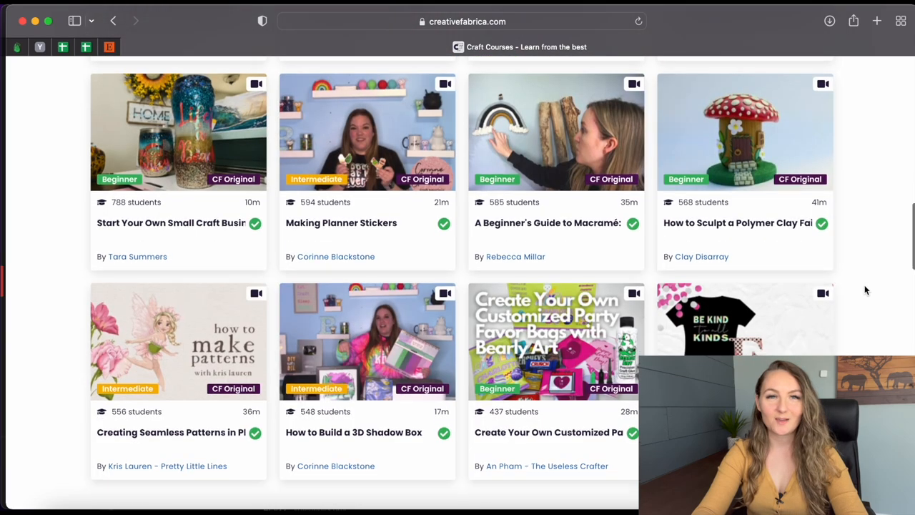
{"action": "scroll", "coordinate": [864, 285], "scroll_direction": "down", "scroll_amount": 5}
{"action": "scroll", "coordinate": [864, 285], "scroll_direction": "down", "scroll_amount": 2}
{"action": "scroll", "coordinate": [863, 284], "scroll_direction": "down", "scroll_amount": 2}
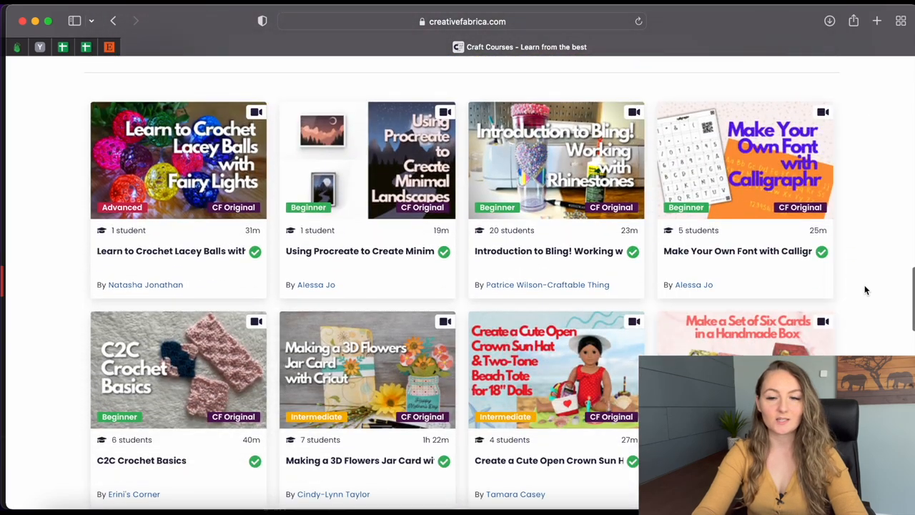
{"action": "scroll", "coordinate": [863, 284], "scroll_direction": "up", "scroll_amount": 2}
{"action": "scroll", "coordinate": [864, 284], "scroll_direction": "up", "scroll_amount": 5}
{"action": "scroll", "coordinate": [864, 285], "scroll_direction": "up", "scroll_amount": 5}
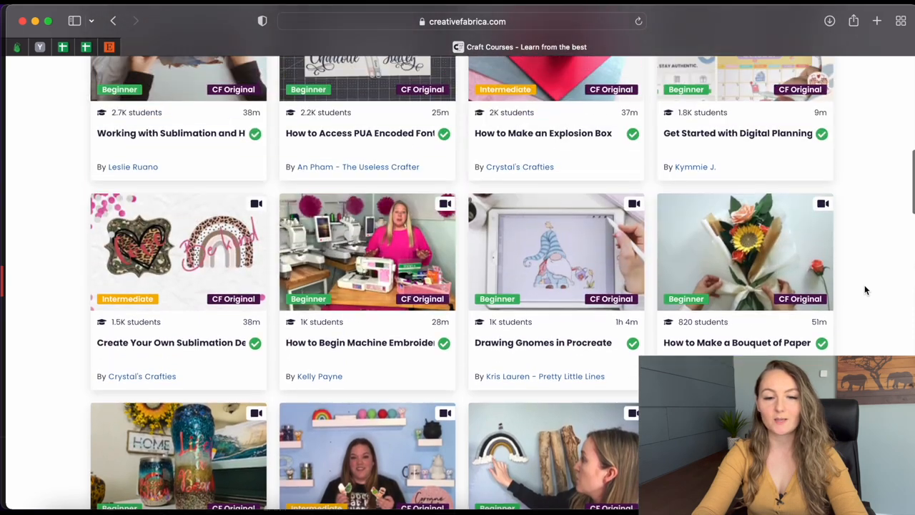
{"action": "scroll", "coordinate": [864, 284], "scroll_direction": "up", "scroll_amount": 5}
{"action": "scroll", "coordinate": [864, 284], "scroll_direction": "up", "scroll_amount": 5}
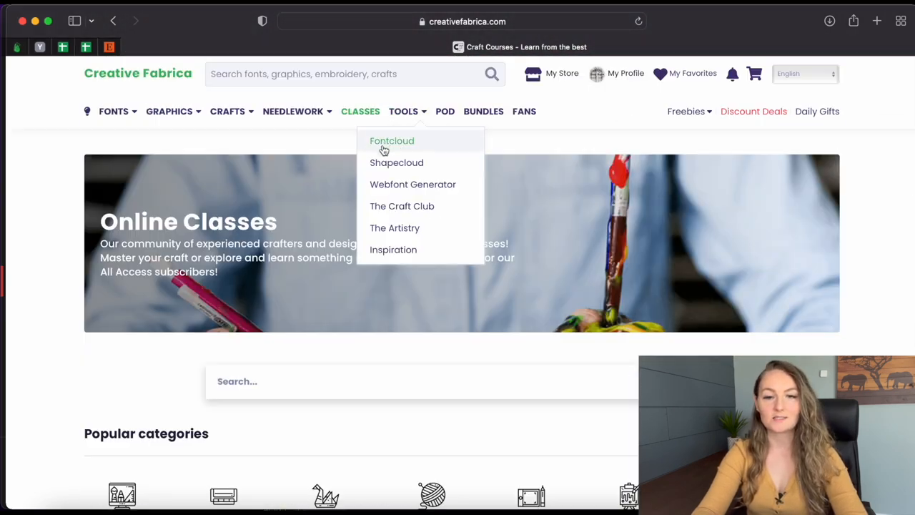
Step: Launch Shapecloud, choose the star shape and remove the word Shapecloud from the list
{"action": "left_click", "coordinate": [397, 162]}
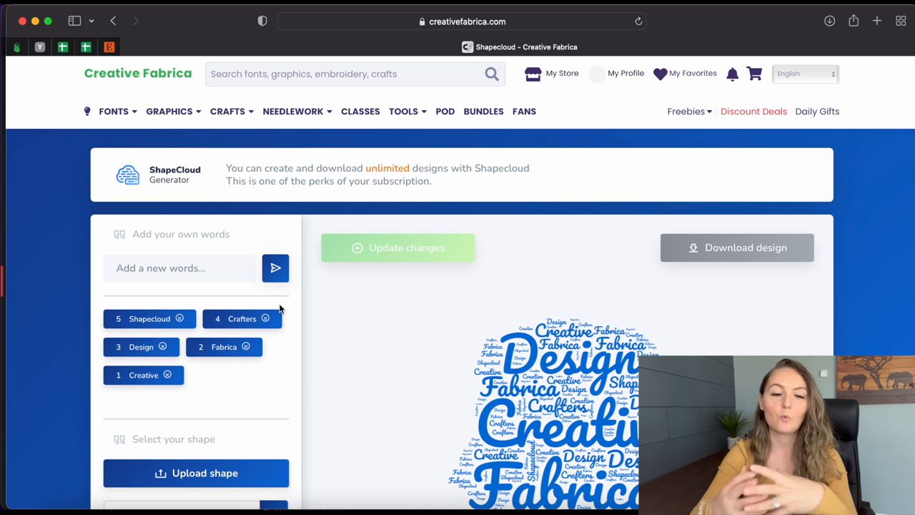
{"action": "scroll", "coordinate": [279, 308], "scroll_direction": "down", "scroll_amount": 5}
{"action": "scroll", "coordinate": [279, 303], "scroll_direction": "down", "scroll_amount": 3}
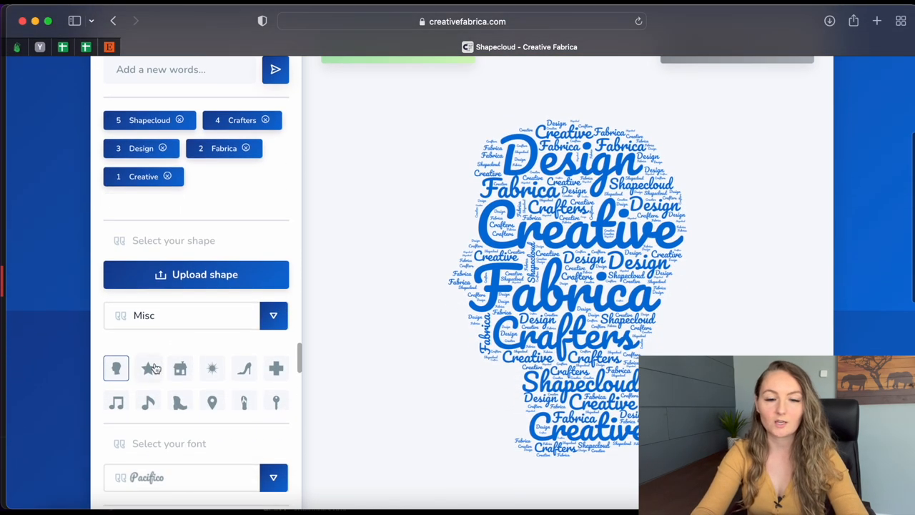
{"action": "left_click", "coordinate": [152, 368]}
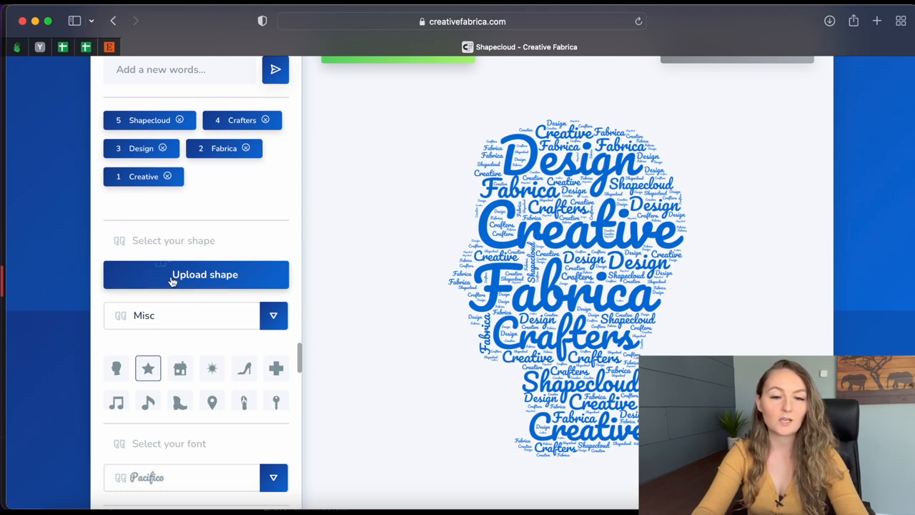
{"action": "scroll", "coordinate": [260, 229], "scroll_direction": "up", "scroll_amount": 5}
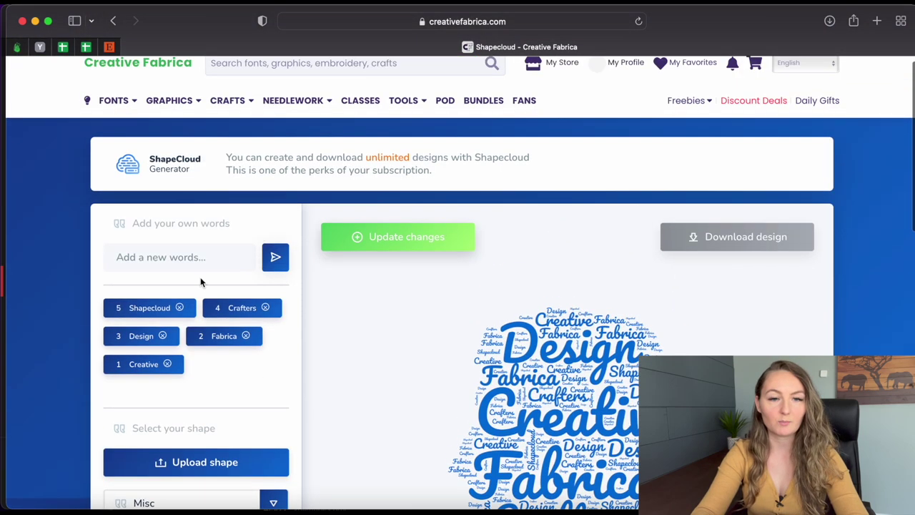
{"action": "left_click", "coordinate": [180, 308]}
Step: Clear the remaining default words Crafters, Design, Fabrica and Creative from the list
{"action": "left_click", "coordinate": [166, 308]}
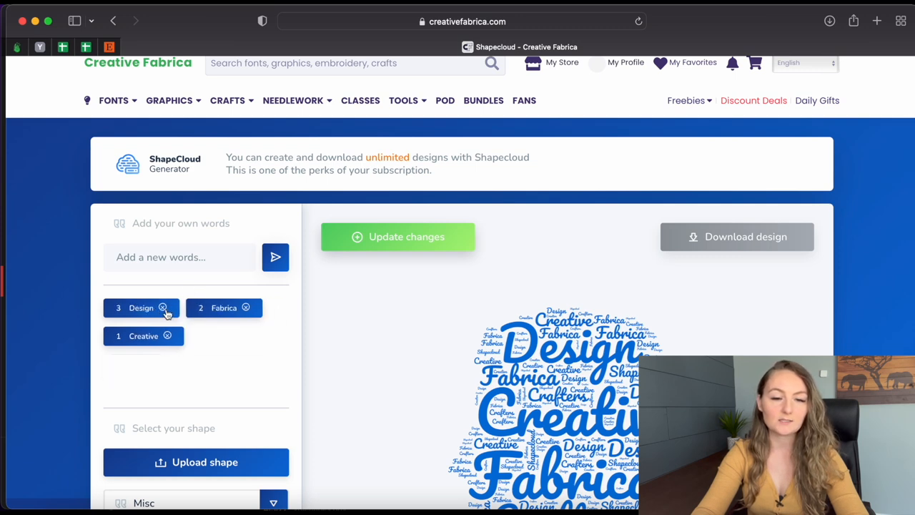
{"action": "left_click", "coordinate": [163, 307]}
{"action": "left_click", "coordinate": [166, 307]}
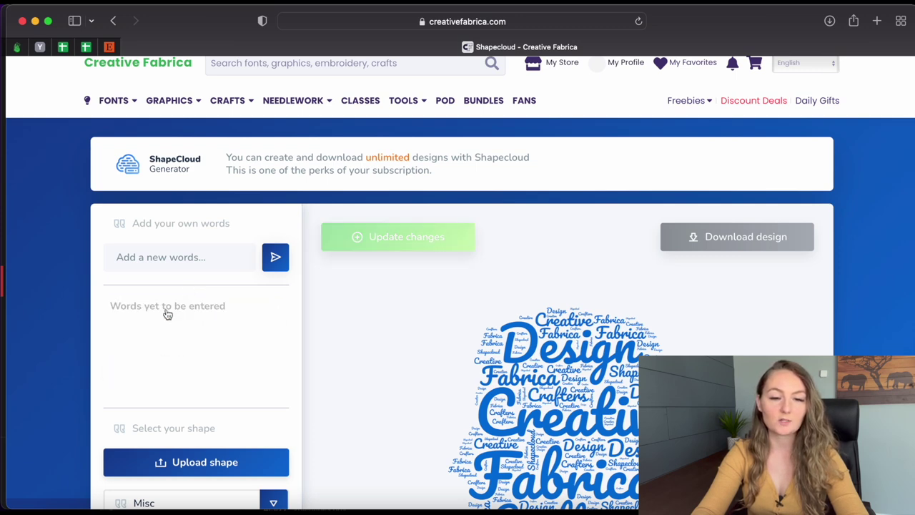
Step: Add the words Fourth Of July, freedom, stars and strip and USA to the cloud
{"action": "left_click", "coordinate": [165, 257]}
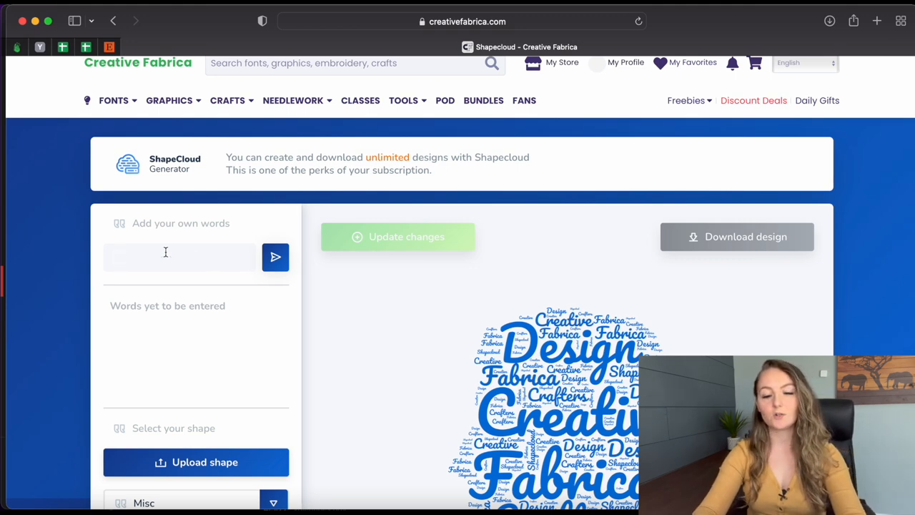
{"action": "type", "text": "Fourht "}
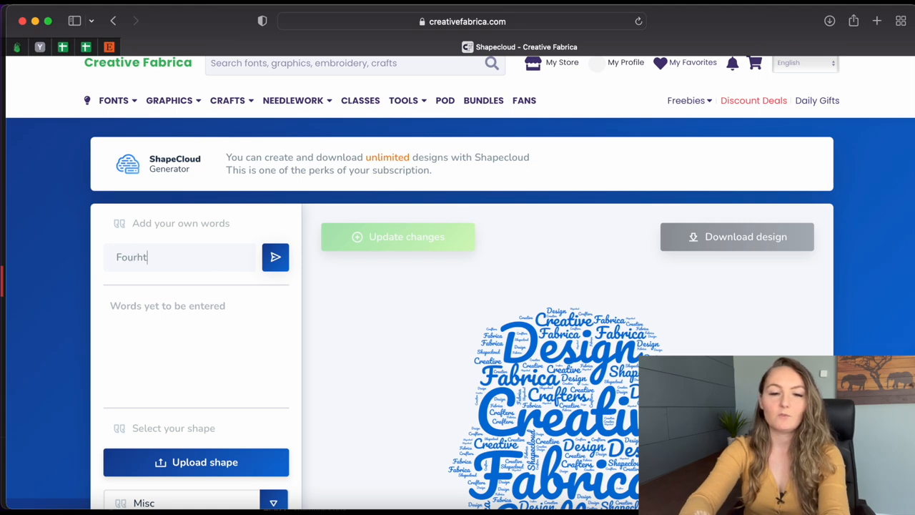
{"action": "type", "text": "O"}
{"action": "key", "text": "BackSpace"}
{"action": "key", "text": "BackSpace"}
{"action": "key", "text": "BackSpace"}
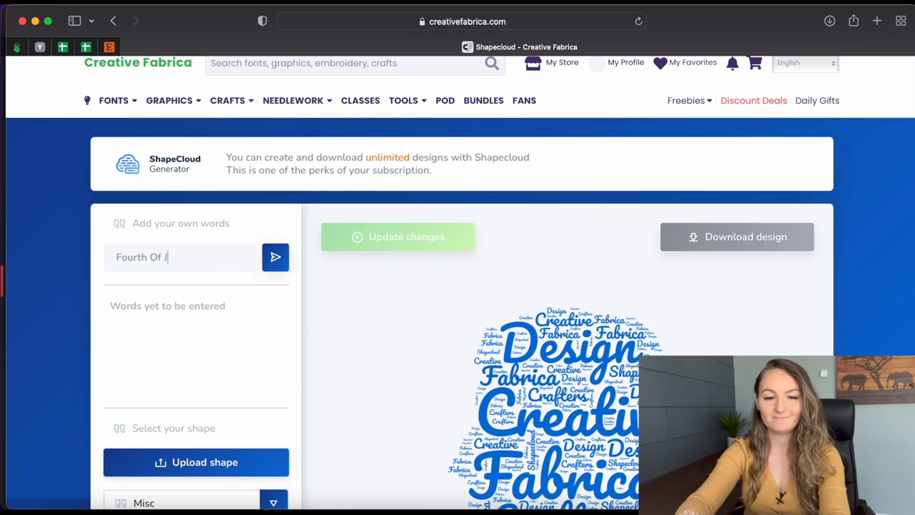
{"action": "key", "text": "Return"}
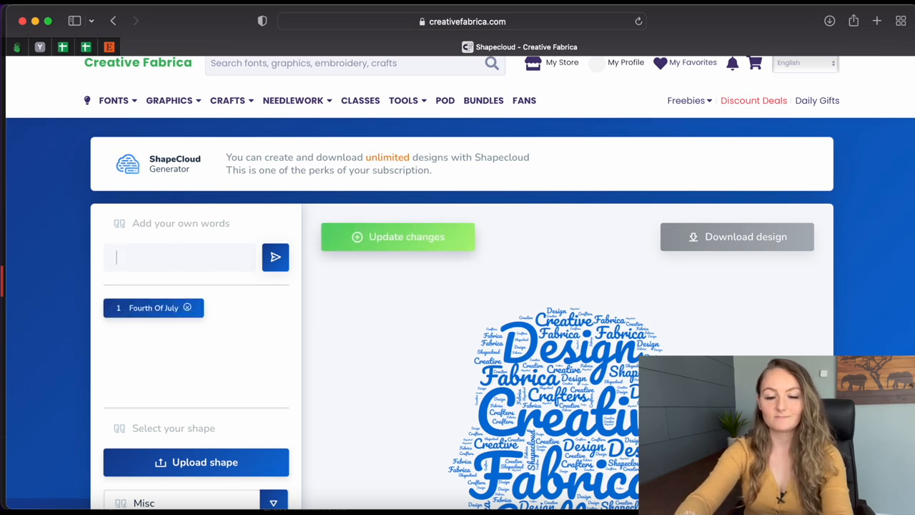
{"action": "type", "text": "Freed"}
{"action": "key", "text": "BackSpace"}
{"action": "key", "text": "BackSpace"}
{"action": "key", "text": "BackSpace"}
{"action": "type", "text": "f"}
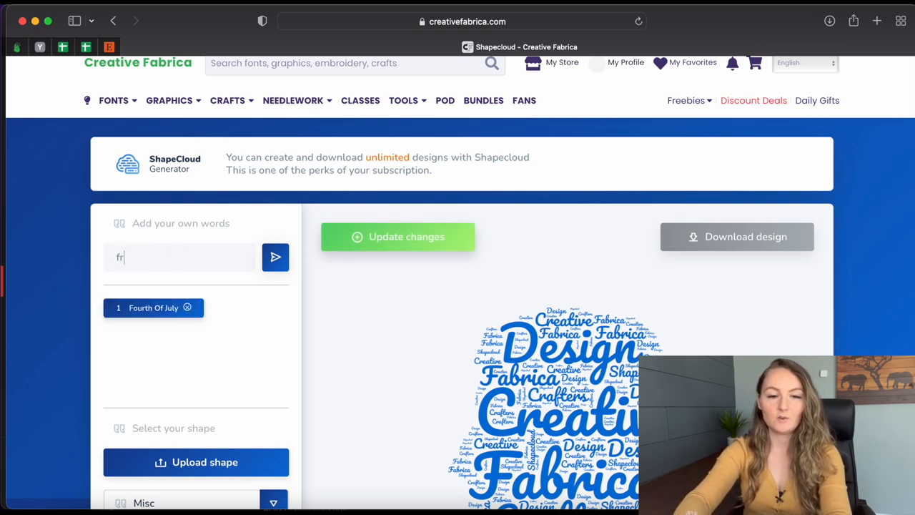
{"action": "type", "text": "om"}
{"action": "key", "text": "Return"}
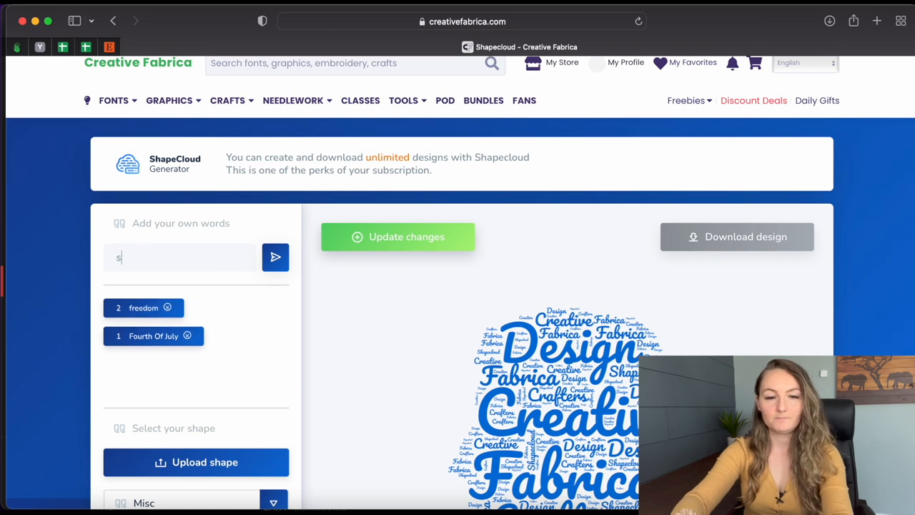
{"action": "type", "text": "tars and strip"}
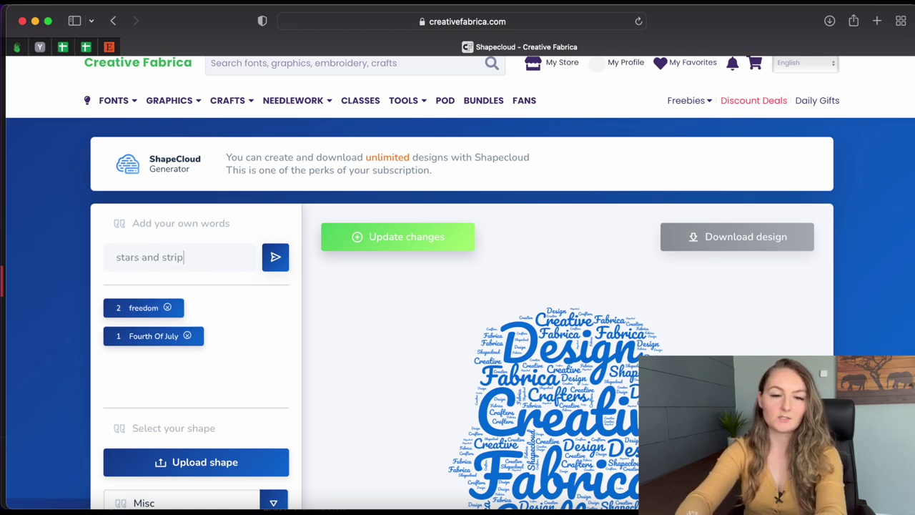
{"action": "type", "text": "red w"}
{"action": "key", "text": "Return"}
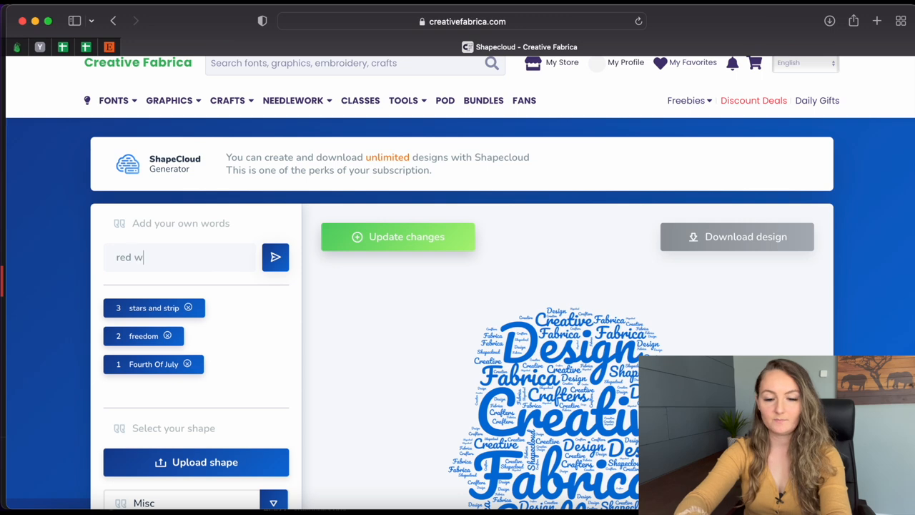
{"action": "type", "text": "hite and b"}
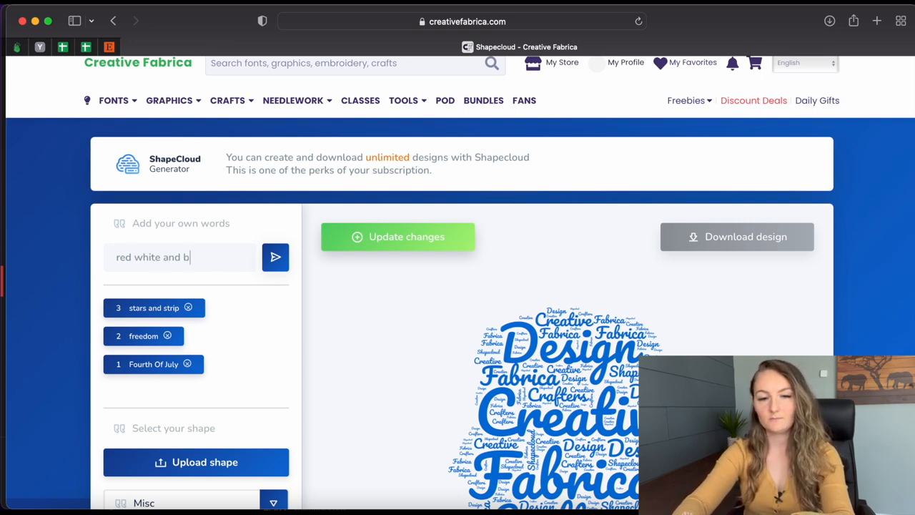
{"action": "key", "text": "BackSpace"}
{"action": "key", "text": "BackSpace"}
{"action": "key", "text": "BackSpace"}
{"action": "key", "text": "BackSpace"}
{"action": "key", "text": "BackSpace"}
{"action": "key", "text": "BackSpace"}
{"action": "key", "text": "BackSpace"}
{"action": "key", "text": "BackSpace"}
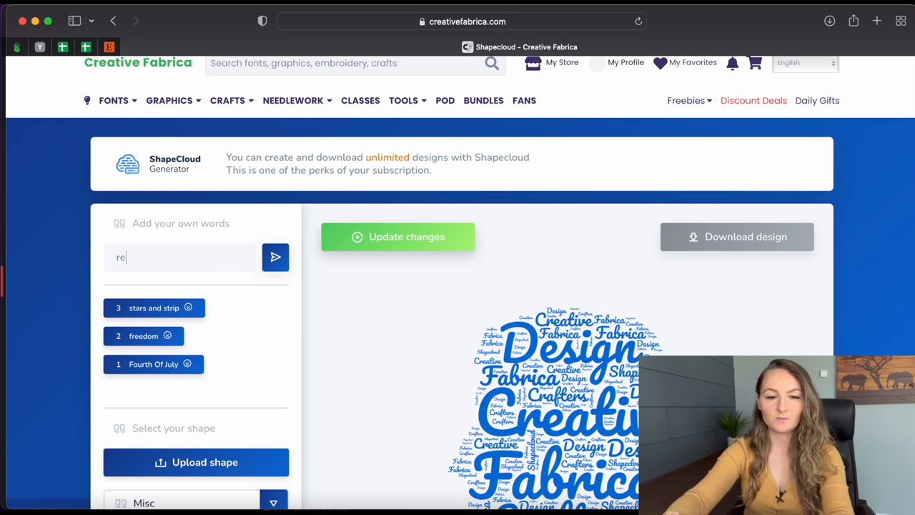
{"action": "left_click", "coordinate": [275, 256]}
{"action": "scroll", "coordinate": [391, 215], "scroll_direction": "down", "scroll_amount": 3}
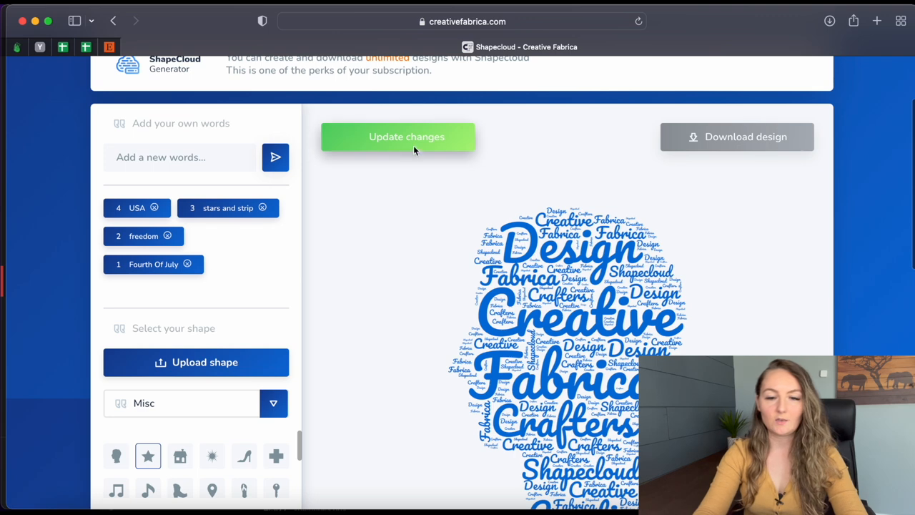
Step: Regenerate the star Shapecloud with USA added, recolour its words Navy instead of Blue, and regenerate again
{"action": "left_click", "coordinate": [413, 145]}
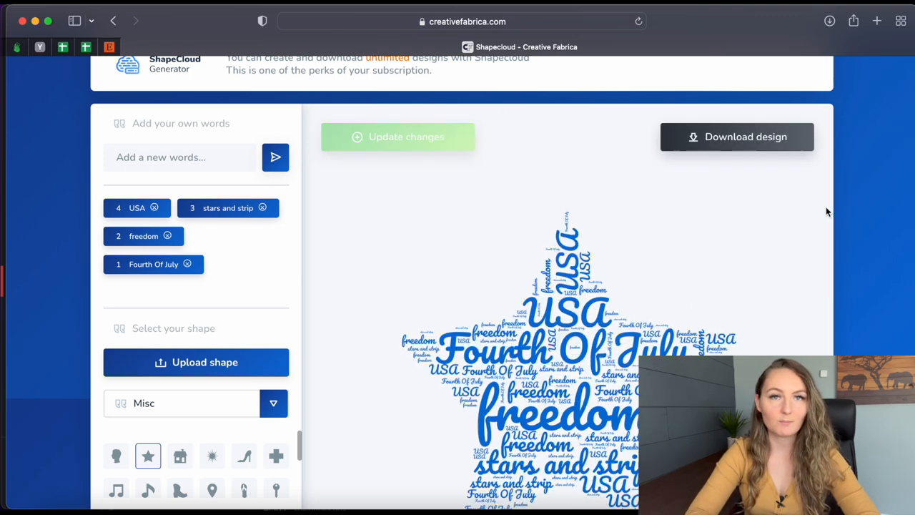
{"action": "scroll", "coordinate": [826, 207], "scroll_direction": "down", "scroll_amount": 3}
{"action": "scroll", "coordinate": [826, 206], "scroll_direction": "down", "scroll_amount": 1}
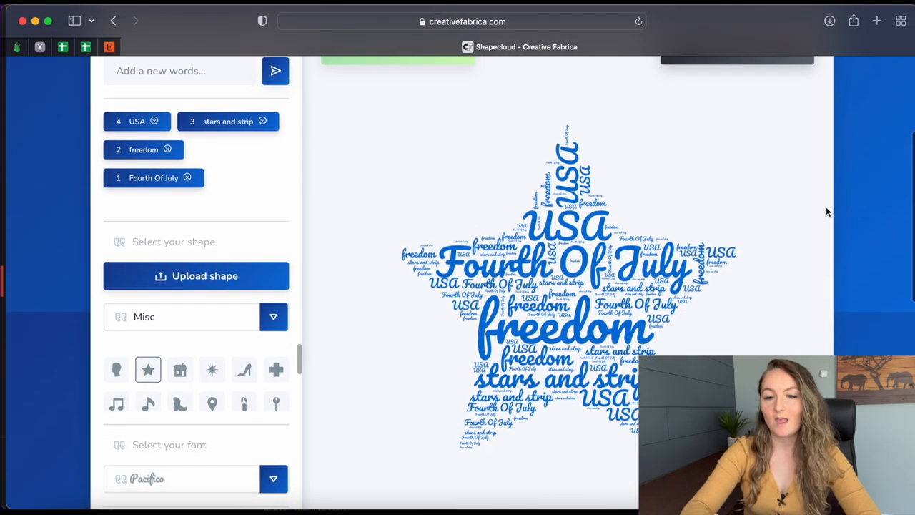
{"action": "scroll", "coordinate": [250, 430], "scroll_direction": "down", "scroll_amount": 4}
{"action": "scroll", "coordinate": [249, 429], "scroll_direction": "down", "scroll_amount": 1}
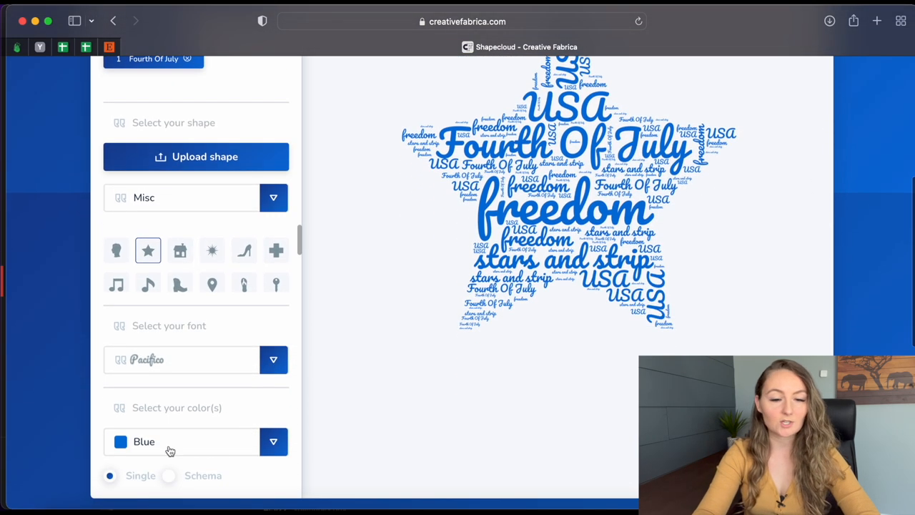
{"action": "left_click", "coordinate": [273, 441]}
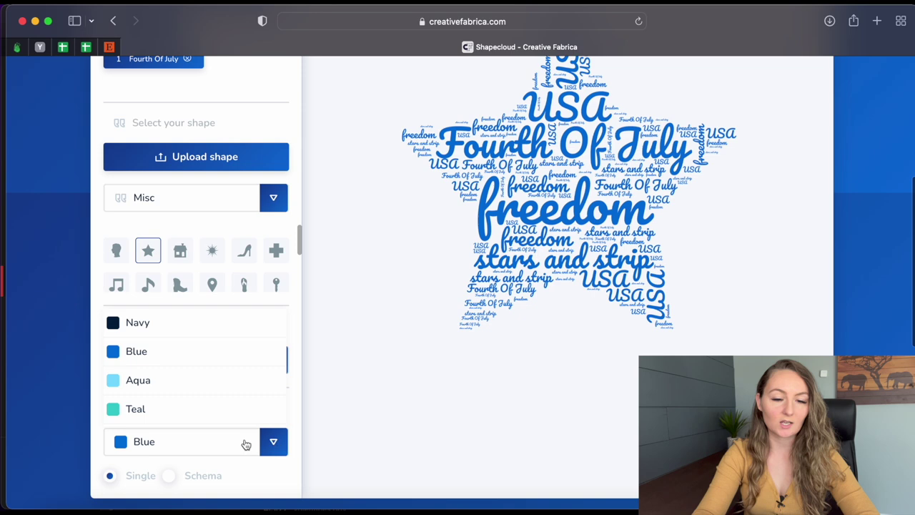
{"action": "left_click", "coordinate": [159, 325]}
{"action": "scroll", "coordinate": [636, 293], "scroll_direction": "up", "scroll_amount": 3}
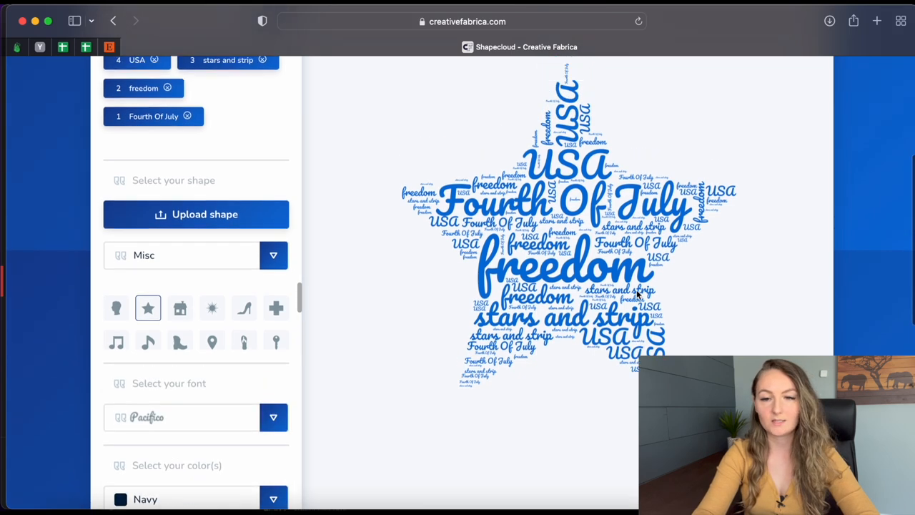
{"action": "scroll", "coordinate": [636, 293], "scroll_direction": "up", "scroll_amount": 2}
{"action": "scroll", "coordinate": [636, 293], "scroll_direction": "up", "scroll_amount": 5}
{"action": "scroll", "coordinate": [636, 293], "scroll_direction": "up", "scroll_amount": 5}
{"action": "left_click", "coordinate": [397, 169]}
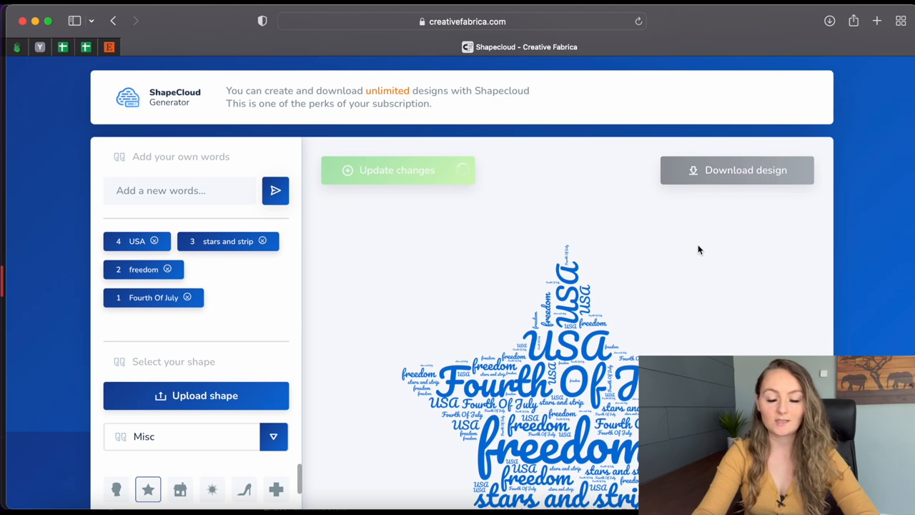
{"action": "scroll", "coordinate": [698, 245], "scroll_direction": "down", "scroll_amount": 3}
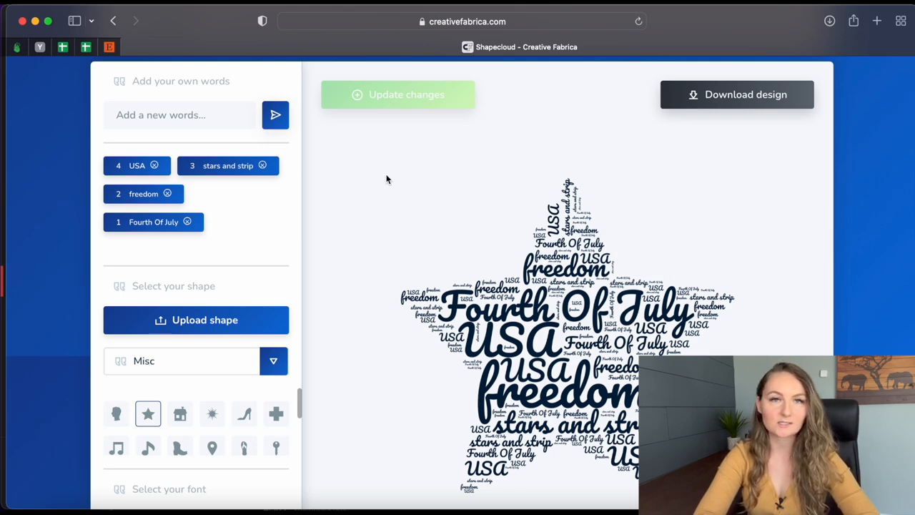
{"action": "key", "text": "super+Left"}
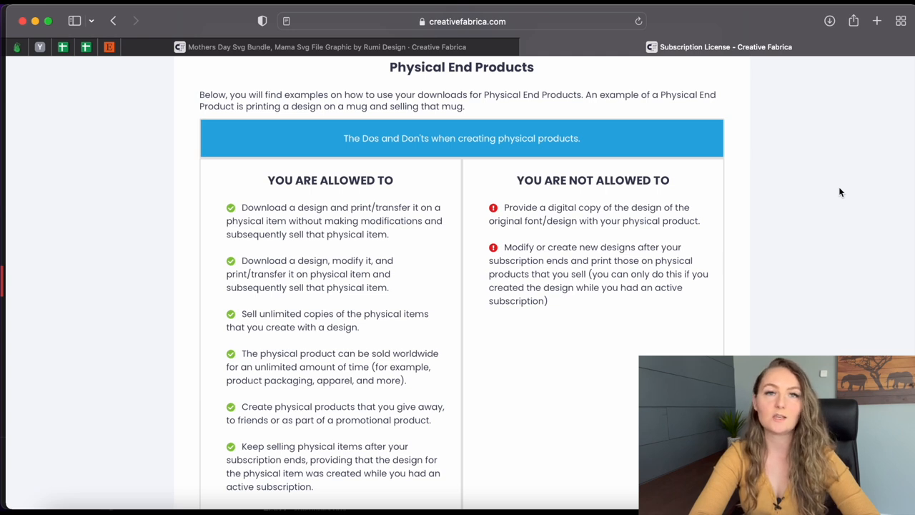
{"action": "scroll", "coordinate": [838, 186], "scroll_direction": "down", "scroll_amount": 2}
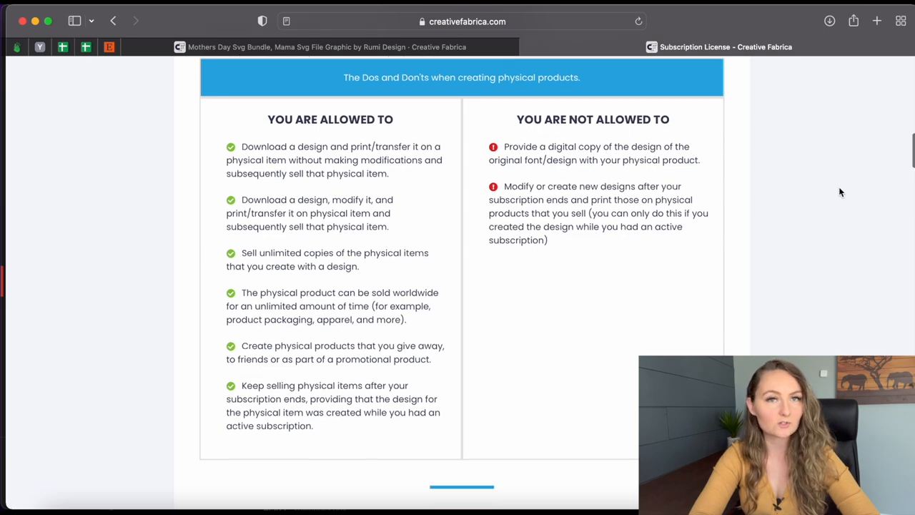
{"action": "scroll", "coordinate": [839, 186], "scroll_direction": "down", "scroll_amount": 4}
{"action": "scroll", "coordinate": [838, 187], "scroll_direction": "down", "scroll_amount": 4}
{"action": "scroll", "coordinate": [838, 187], "scroll_direction": "down", "scroll_amount": 3}
{"action": "scroll", "coordinate": [838, 186], "scroll_direction": "down", "scroll_amount": 3}
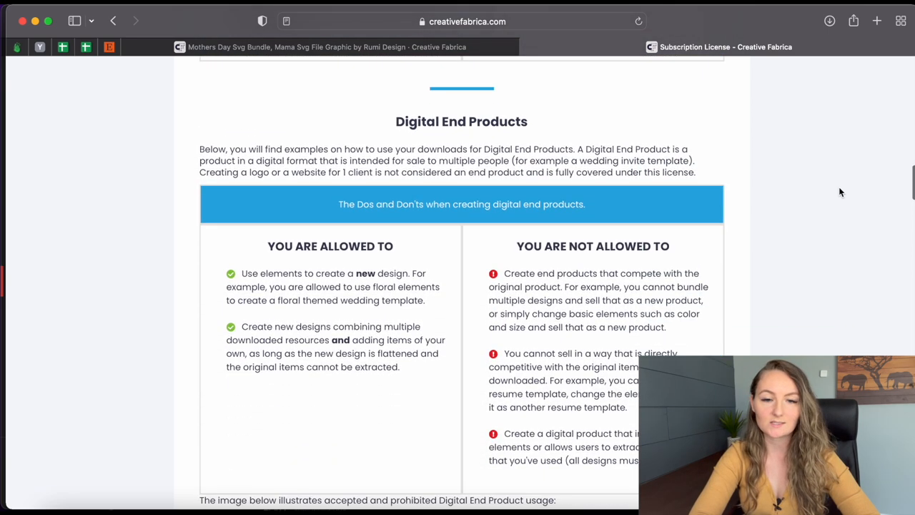
{"action": "scroll", "coordinate": [839, 186], "scroll_direction": "down", "scroll_amount": 2}
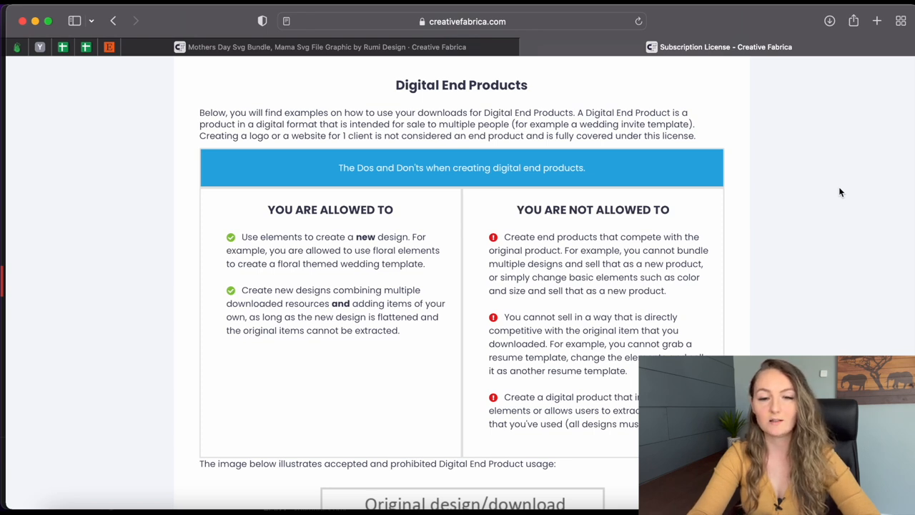
{"action": "scroll", "coordinate": [838, 187], "scroll_direction": "down", "scroll_amount": 6}
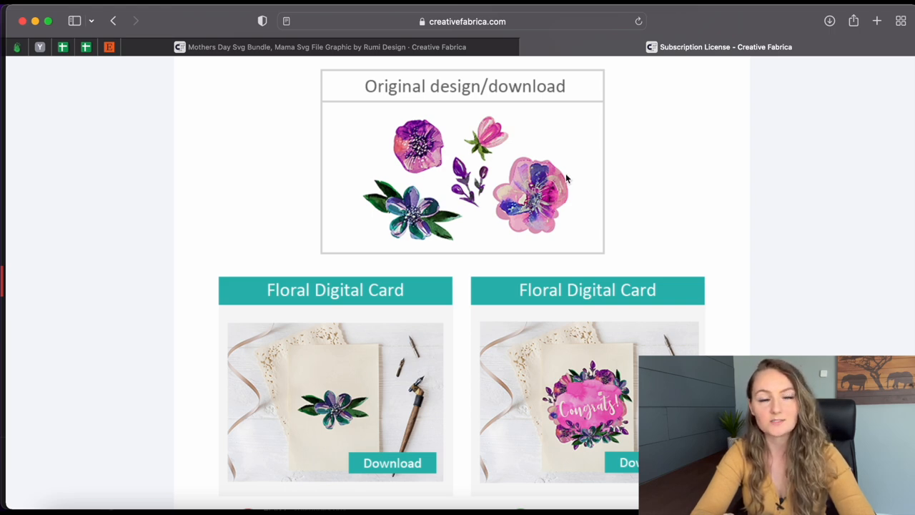
{"action": "scroll", "coordinate": [661, 167], "scroll_direction": "down", "scroll_amount": 2}
{"action": "scroll", "coordinate": [661, 166], "scroll_direction": "down", "scroll_amount": 1}
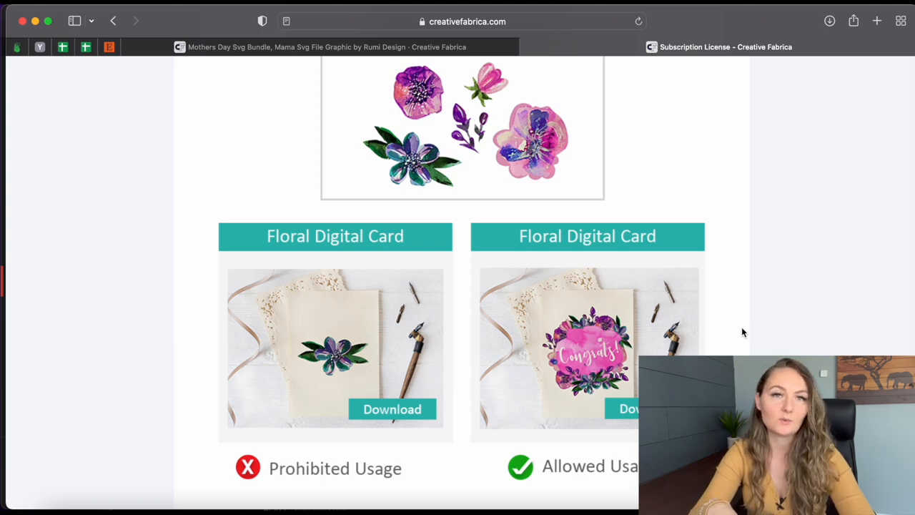
{"action": "scroll", "coordinate": [741, 326], "scroll_direction": "down", "scroll_amount": 10}
{"action": "scroll", "coordinate": [741, 326], "scroll_direction": "down", "scroll_amount": 8}
{"action": "scroll", "coordinate": [741, 326], "scroll_direction": "down", "scroll_amount": 3}
{"action": "scroll", "coordinate": [741, 326], "scroll_direction": "down", "scroll_amount": 8}
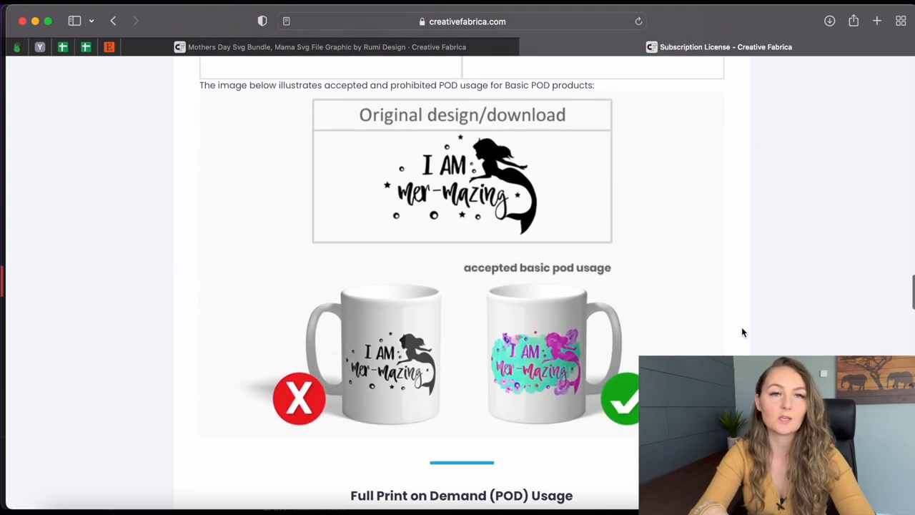
{"action": "scroll", "coordinate": [741, 326], "scroll_direction": "down", "scroll_amount": 8}
{"action": "scroll", "coordinate": [741, 327], "scroll_direction": "up", "scroll_amount": 5}
{"action": "scroll", "coordinate": [741, 327], "scroll_direction": "up", "scroll_amount": 3}
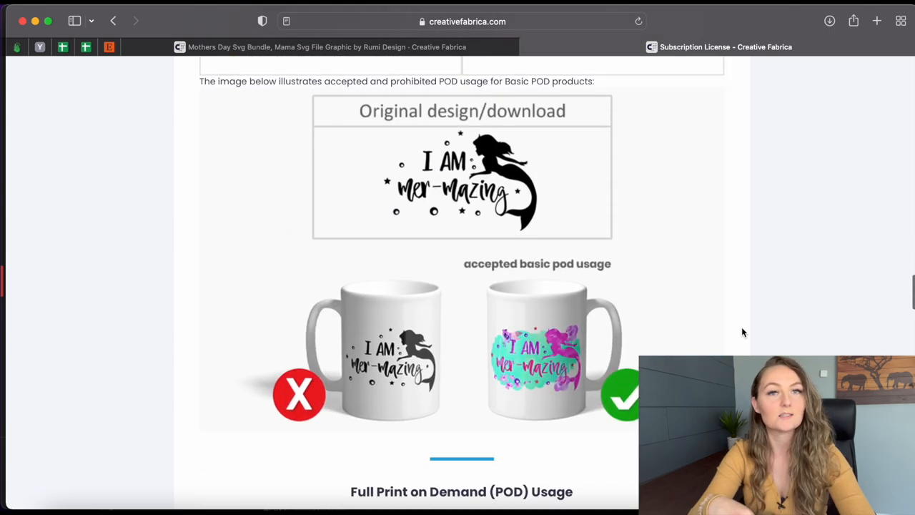
{"action": "scroll", "coordinate": [741, 326], "scroll_direction": "down", "scroll_amount": 1}
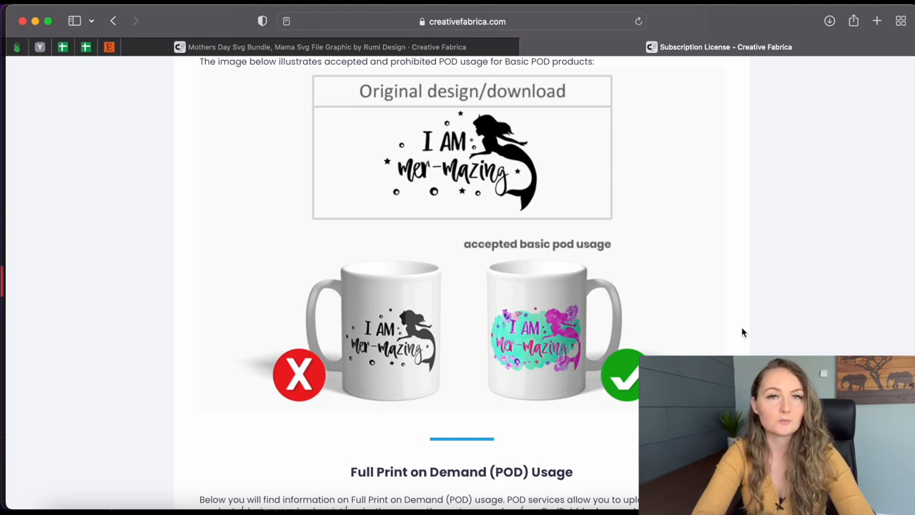
{"action": "scroll", "coordinate": [741, 327], "scroll_direction": "down", "scroll_amount": 5}
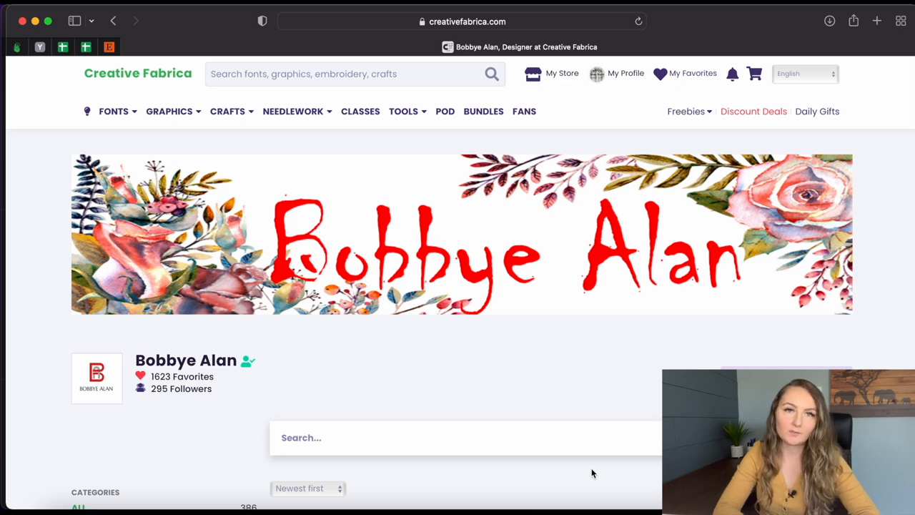
{"action": "scroll", "coordinate": [592, 472], "scroll_direction": "down", "scroll_amount": 5}
{"action": "scroll", "coordinate": [591, 472], "scroll_direction": "down", "scroll_amount": 5}
{"action": "scroll", "coordinate": [591, 473], "scroll_direction": "down", "scroll_amount": 3}
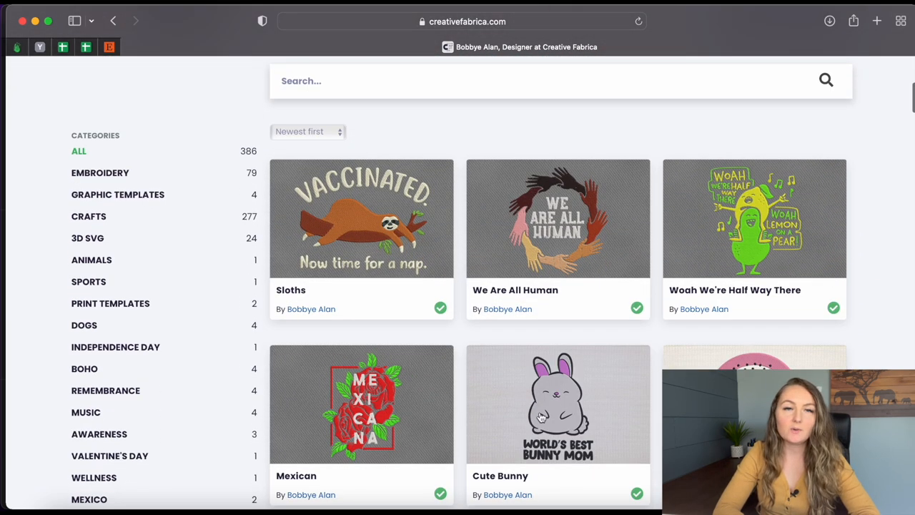
{"action": "scroll", "coordinate": [893, 239], "scroll_direction": "down", "scroll_amount": 5}
{"action": "scroll", "coordinate": [894, 239], "scroll_direction": "down", "scroll_amount": 5}
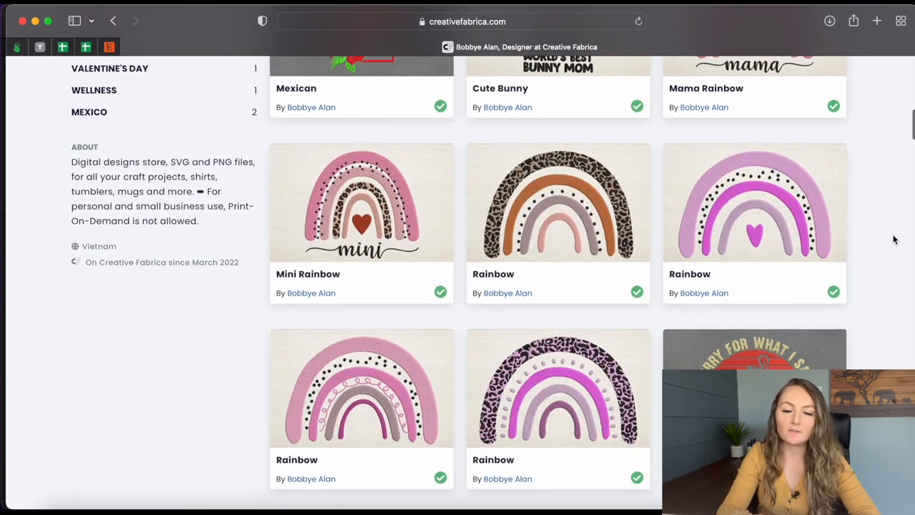
{"action": "scroll", "coordinate": [893, 239], "scroll_direction": "down", "scroll_amount": 5}
{"action": "scroll", "coordinate": [894, 240], "scroll_direction": "down", "scroll_amount": 1}
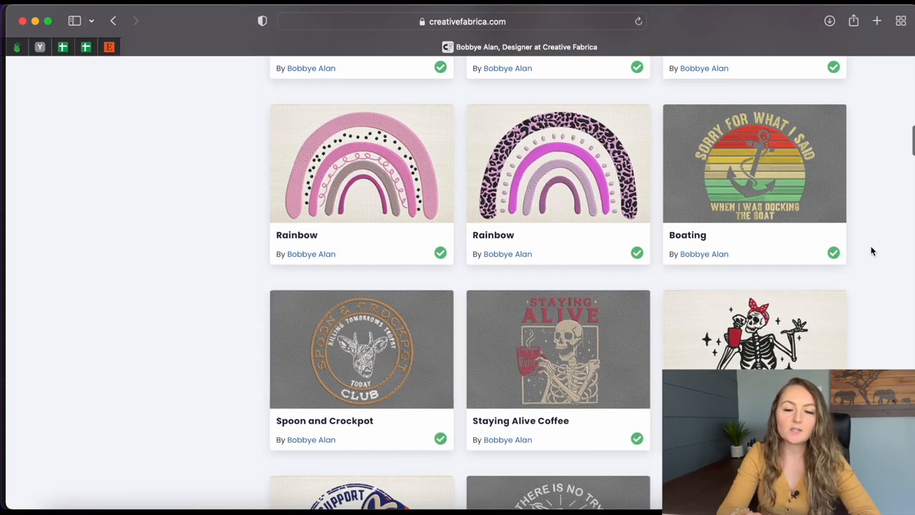